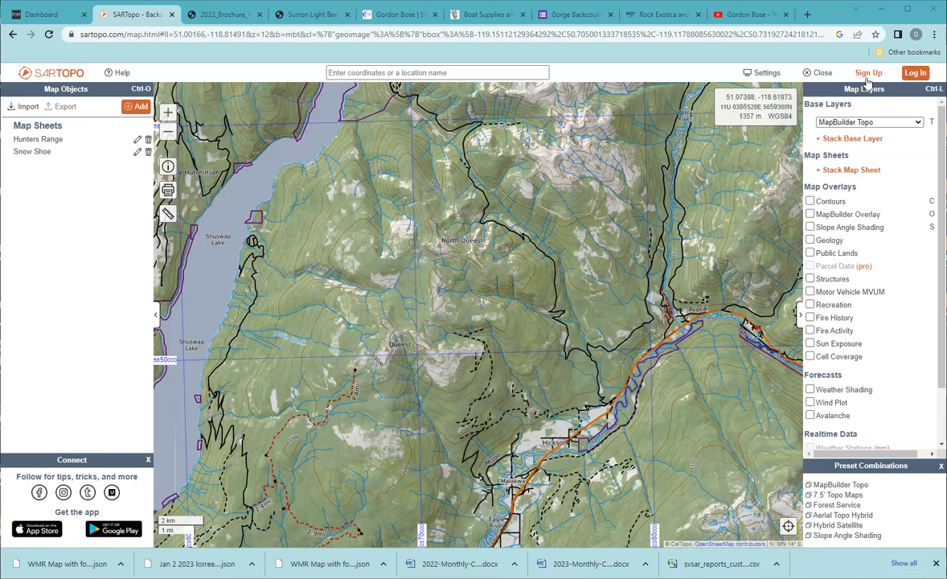
Log in to SARTopo with the existing Google account.
click(913, 74)
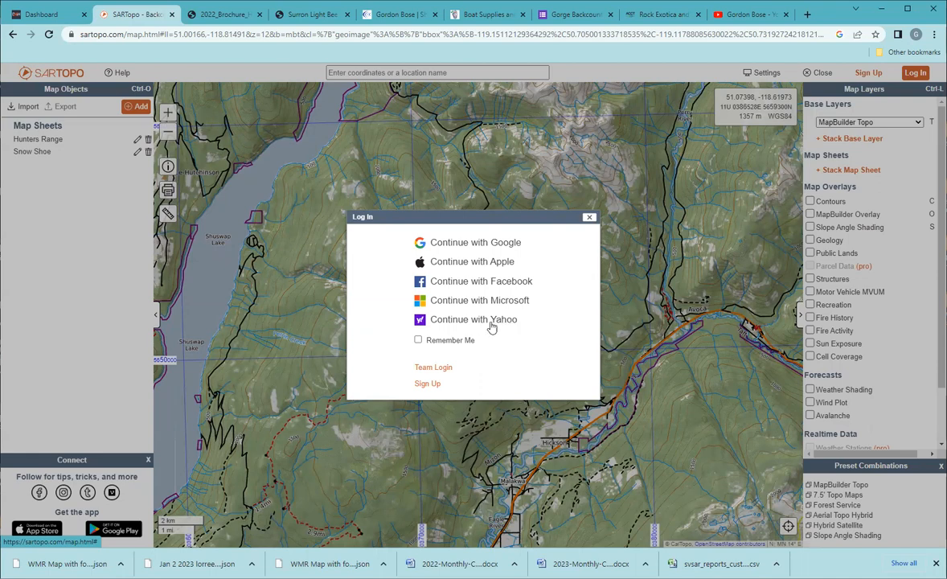
click(509, 244)
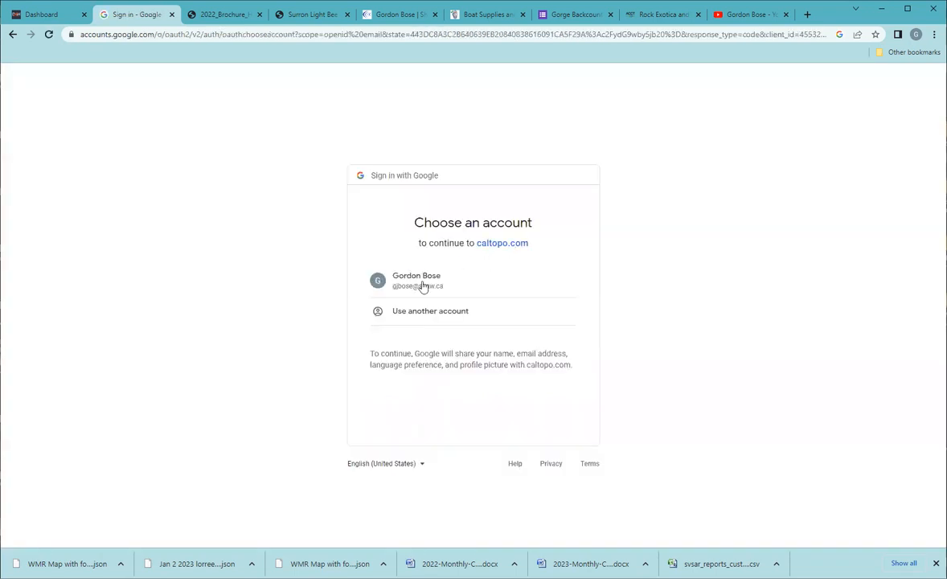
click(412, 287)
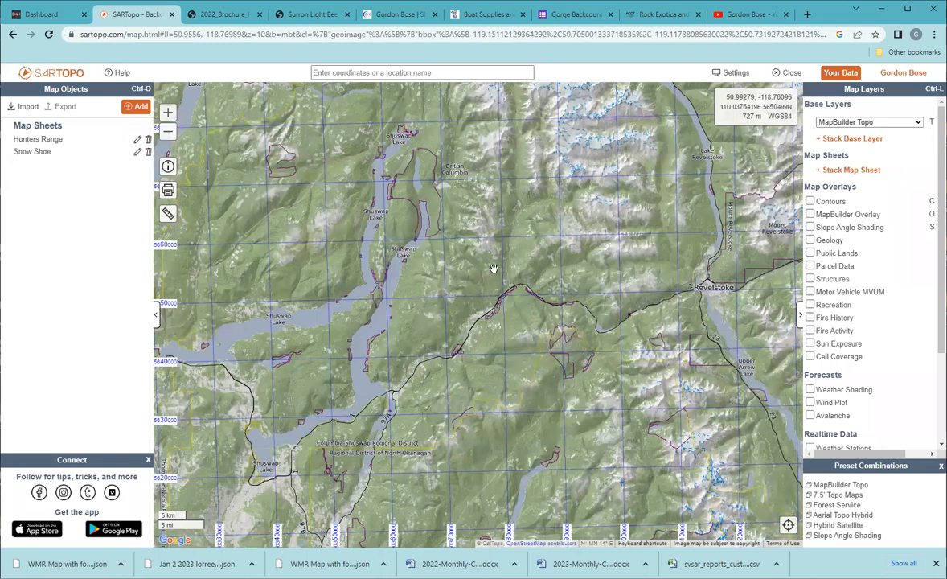
scroll(493, 269, up, 1)
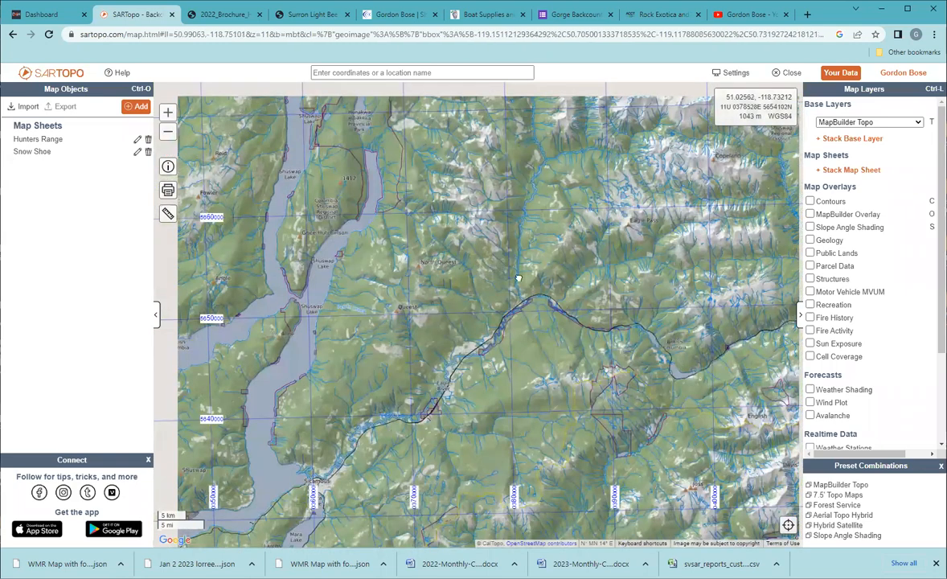
scroll(490, 265, down, 1)
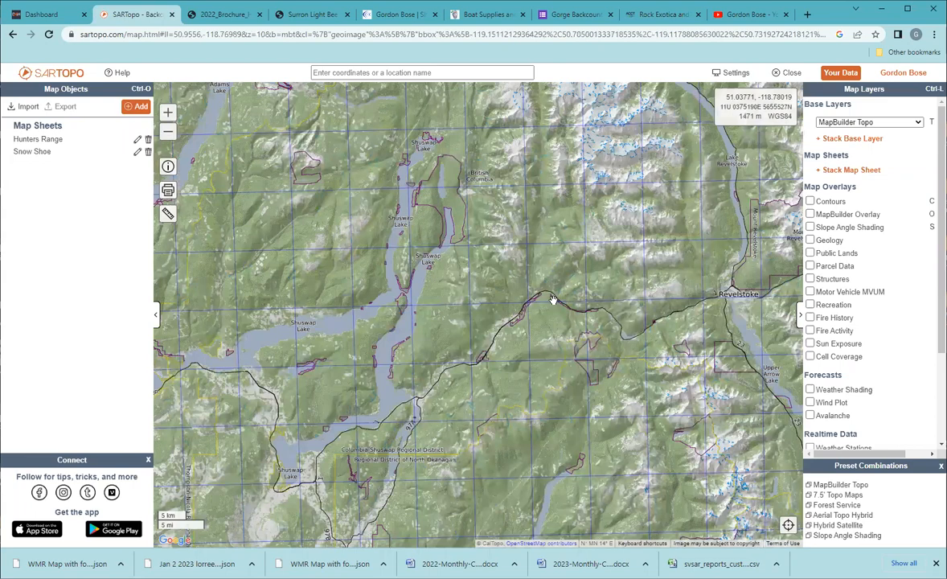
drag(478, 263, 553, 300)
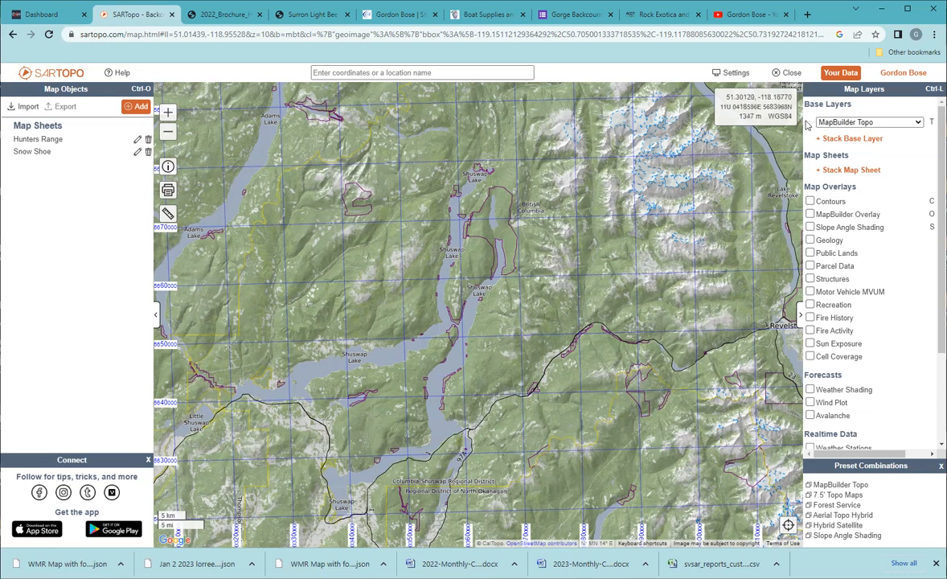
Open WMR New Map from the maps saved to the Shuswap Volunteer SAR team account.
click(844, 73)
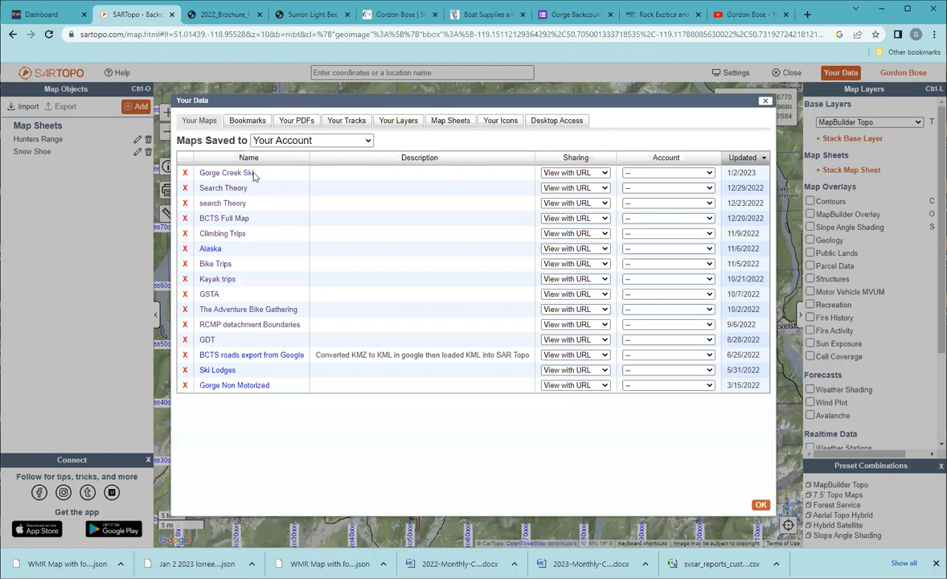
click(349, 142)
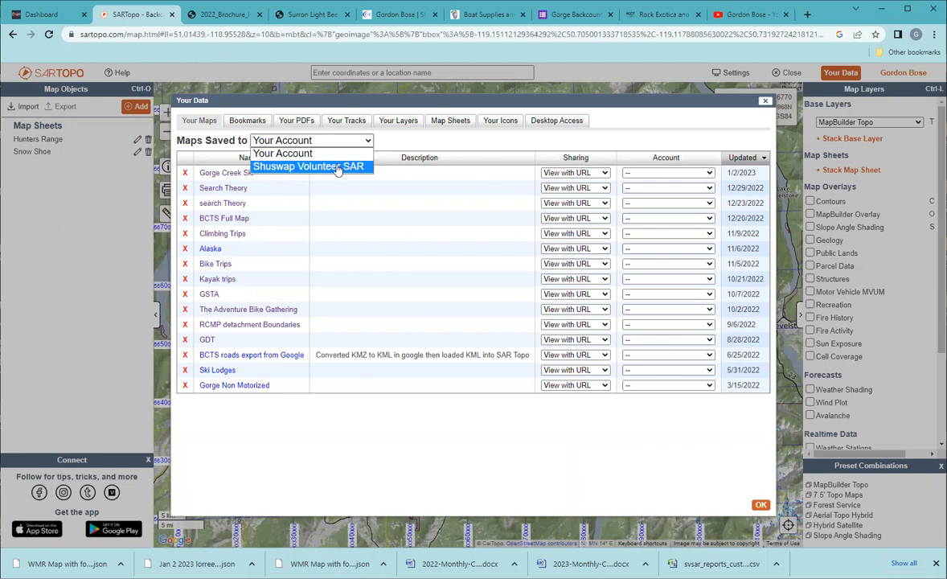
click(337, 167)
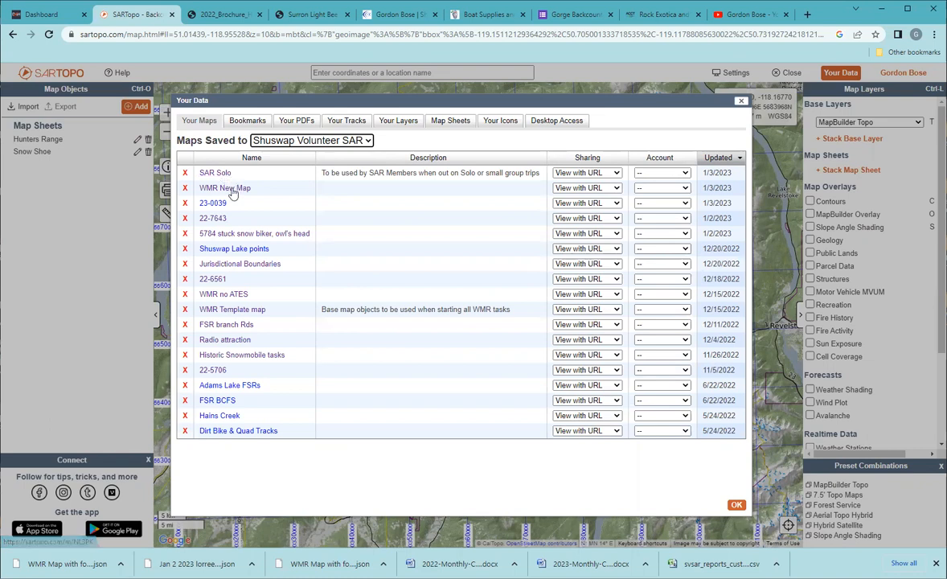
click(233, 191)
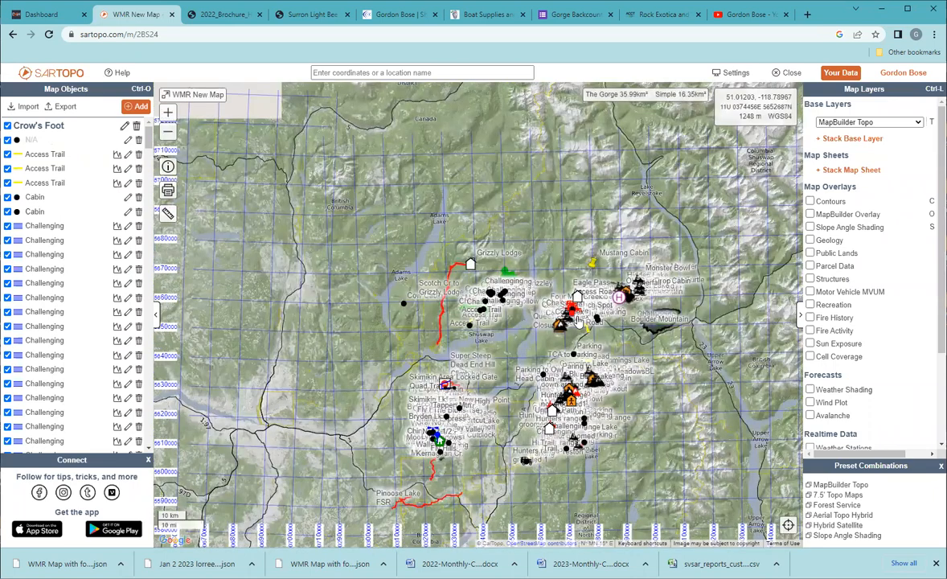
Examine the avalanche terrain zones, Queest caribou closure and access road mapped around the Gorge.
scroll(577, 322, up, 5)
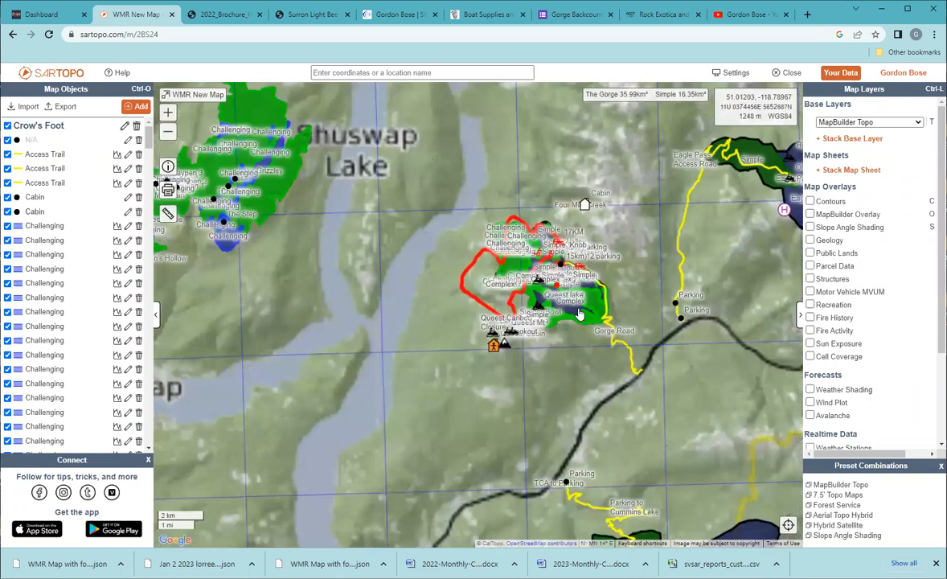
scroll(572, 249, up, 2)
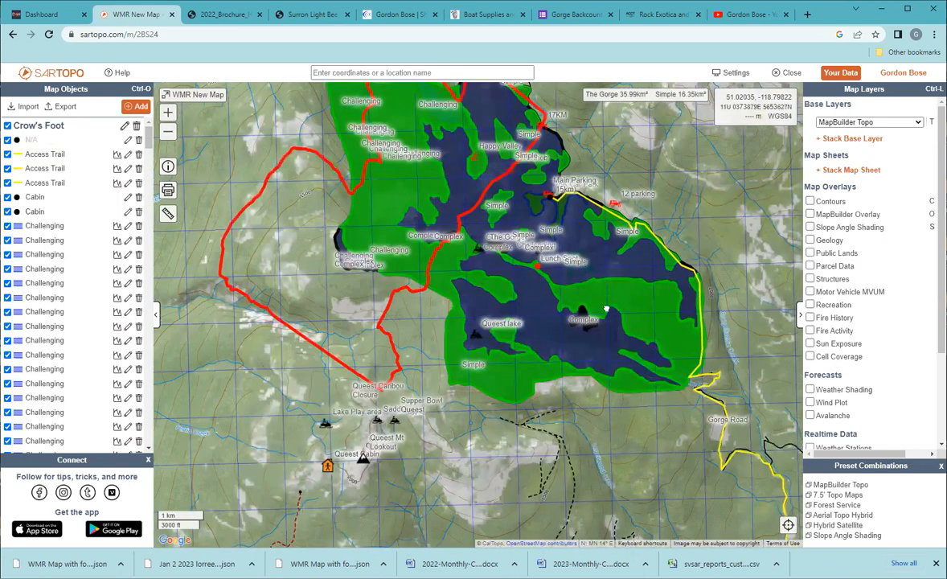
drag(609, 223, 627, 266)
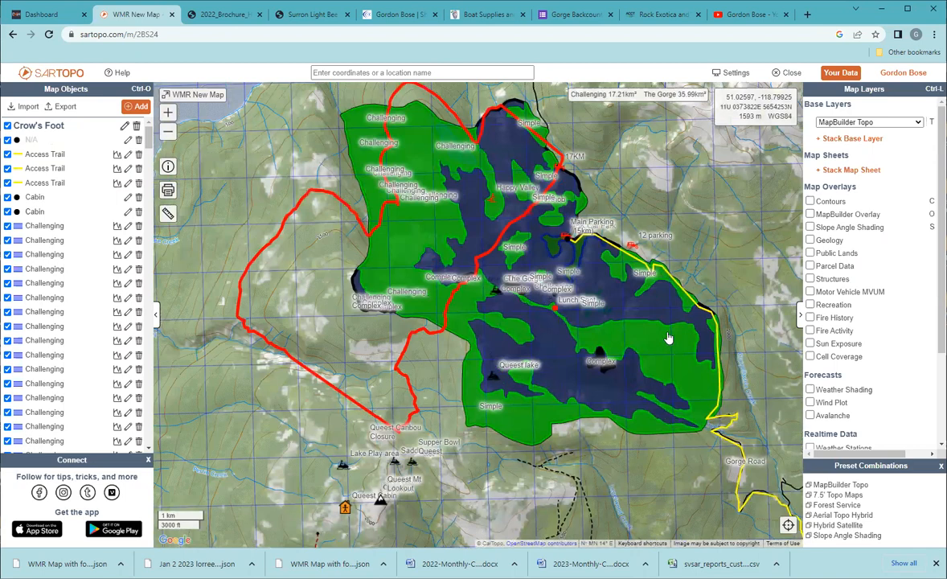
drag(668, 346, 679, 312)
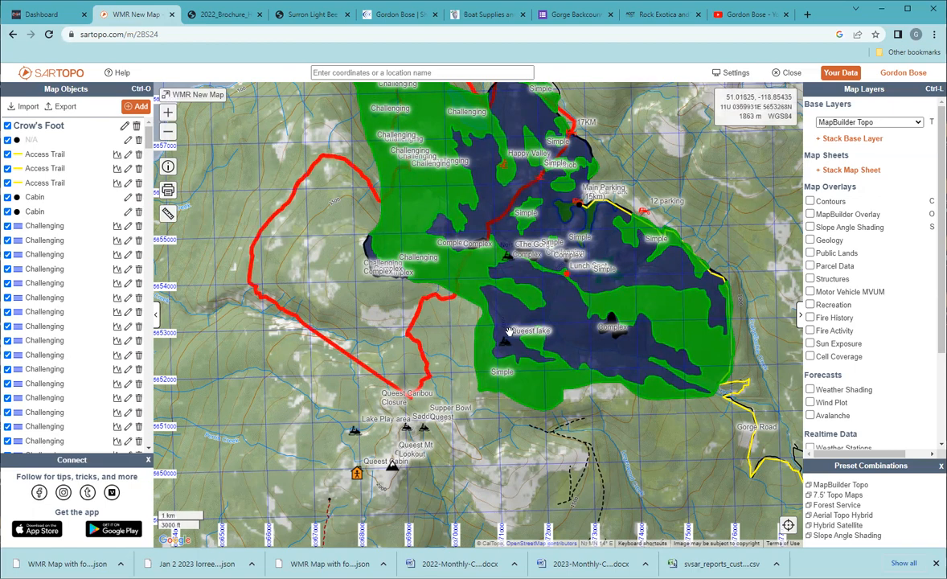
drag(508, 331, 476, 376)
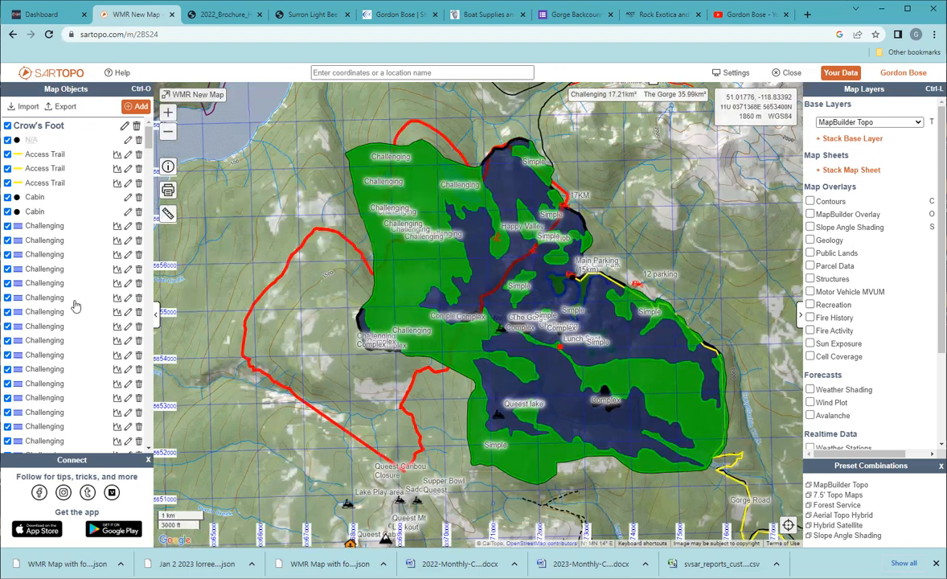
Collapse all five map object folders from Crow's Foot to Queest, and switch the Queest folder's objects off and back on.
click(55, 127)
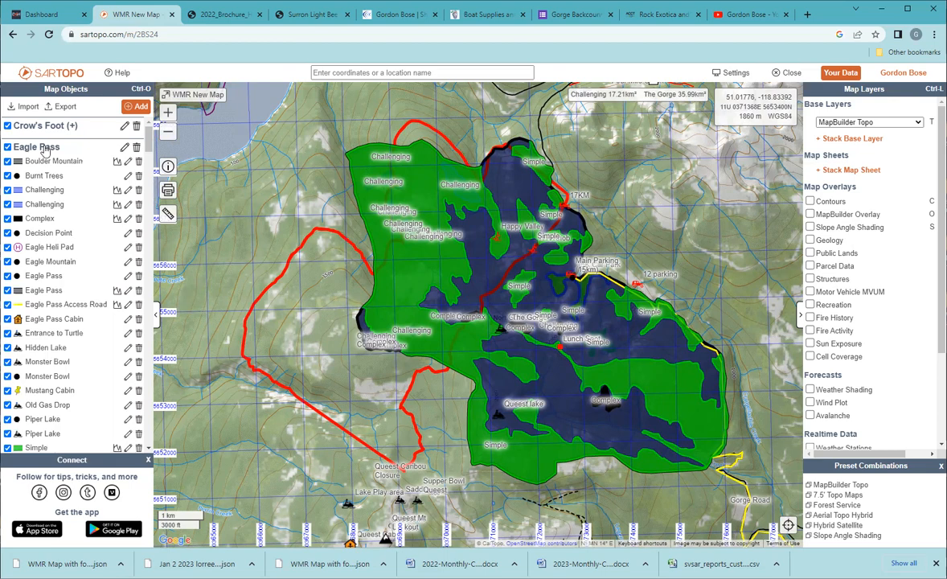
click(45, 148)
click(44, 171)
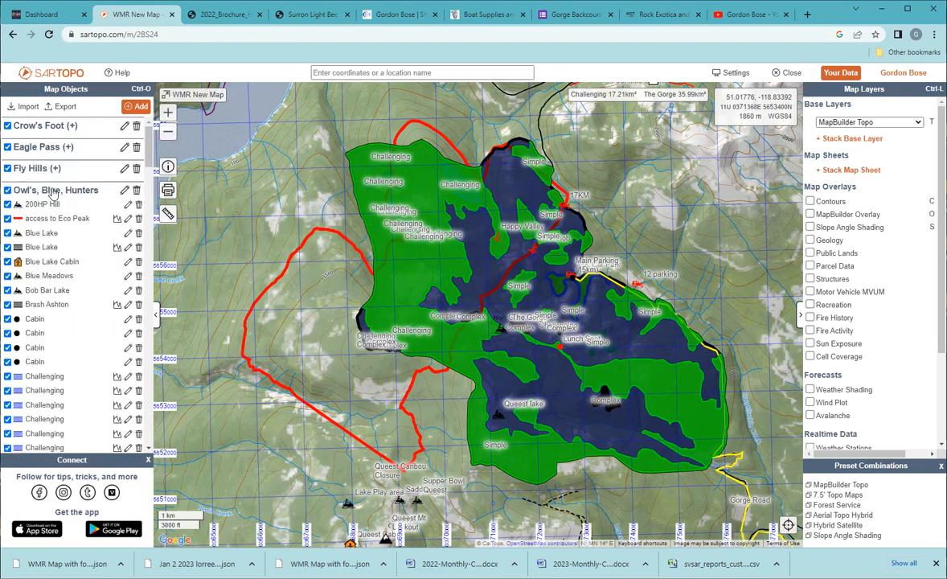
click(46, 192)
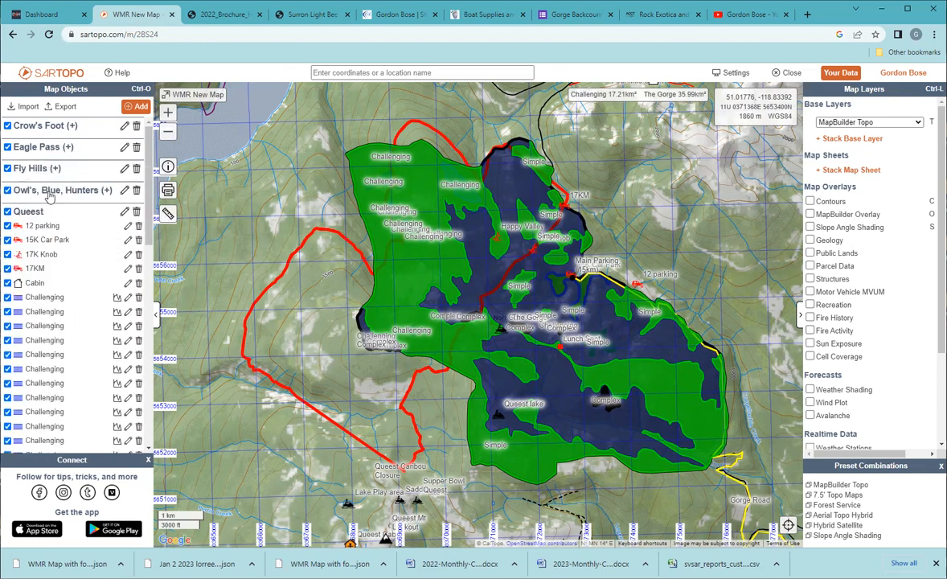
click(26, 213)
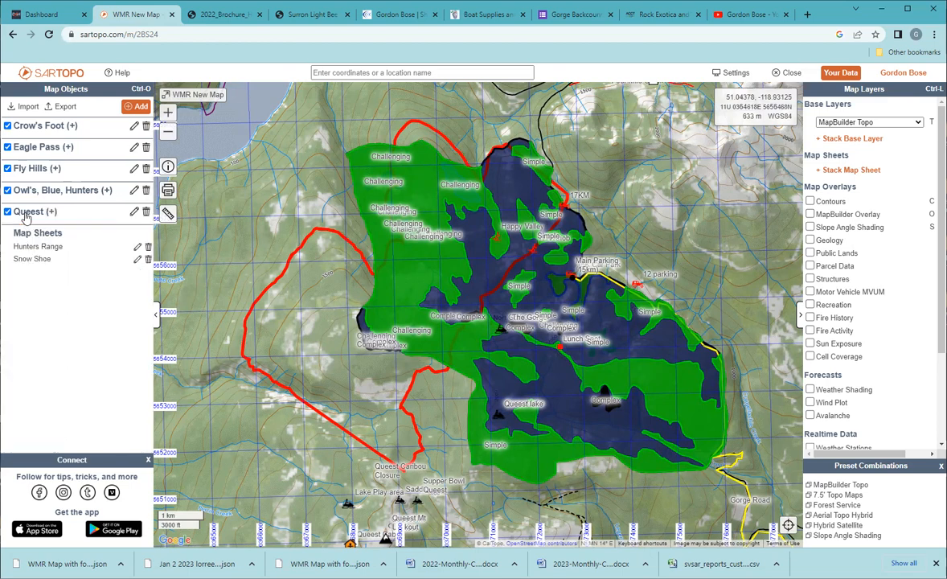
click(7, 212)
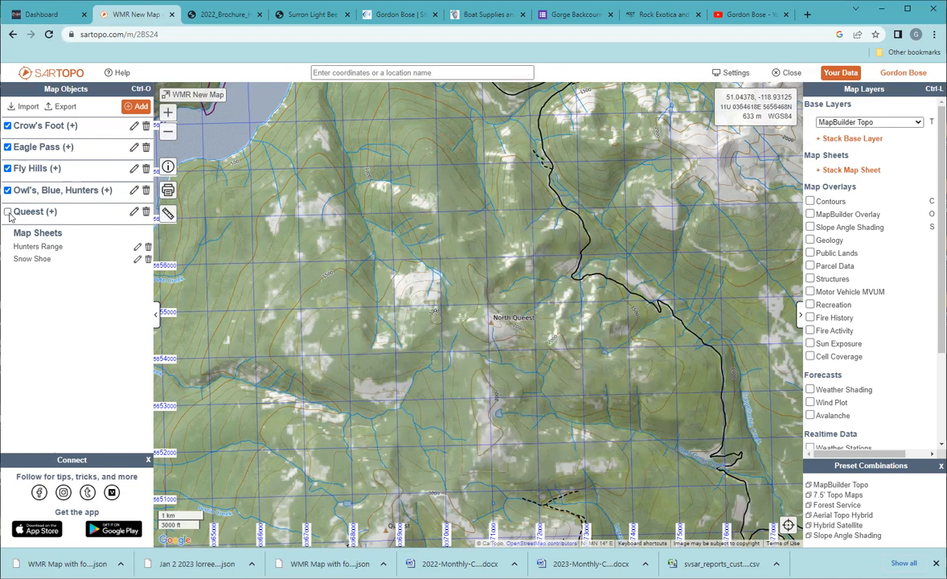
click(7, 211)
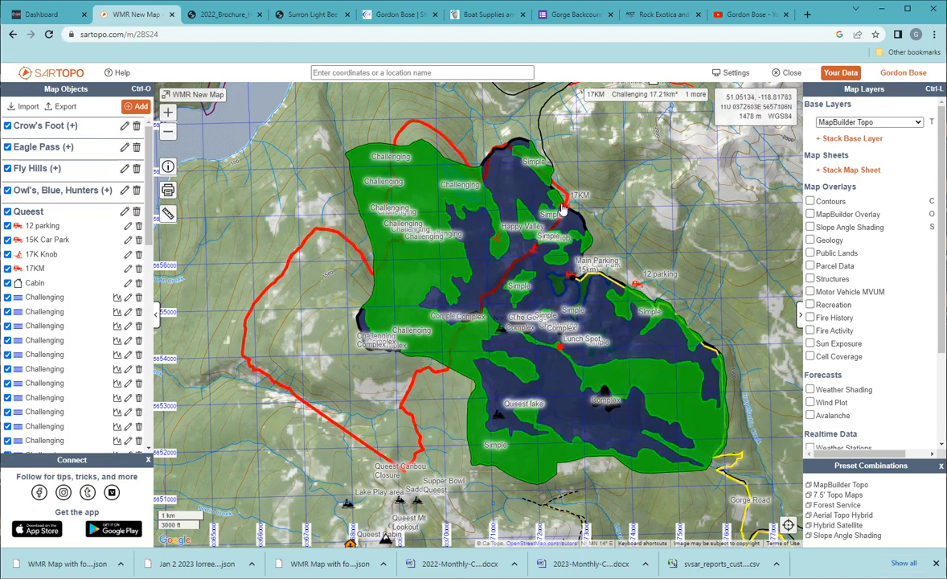
Examine the Queest folder's objects on the map, from Main Parking and Happy Valley to Queest Cabin and Queest lake.
scroll(562, 317, up, 1)
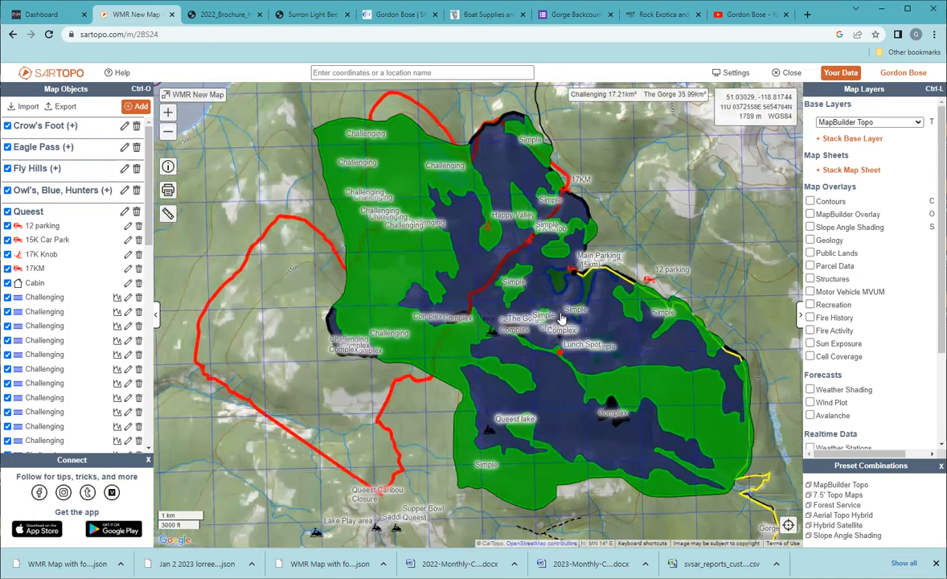
scroll(562, 318, up, 2)
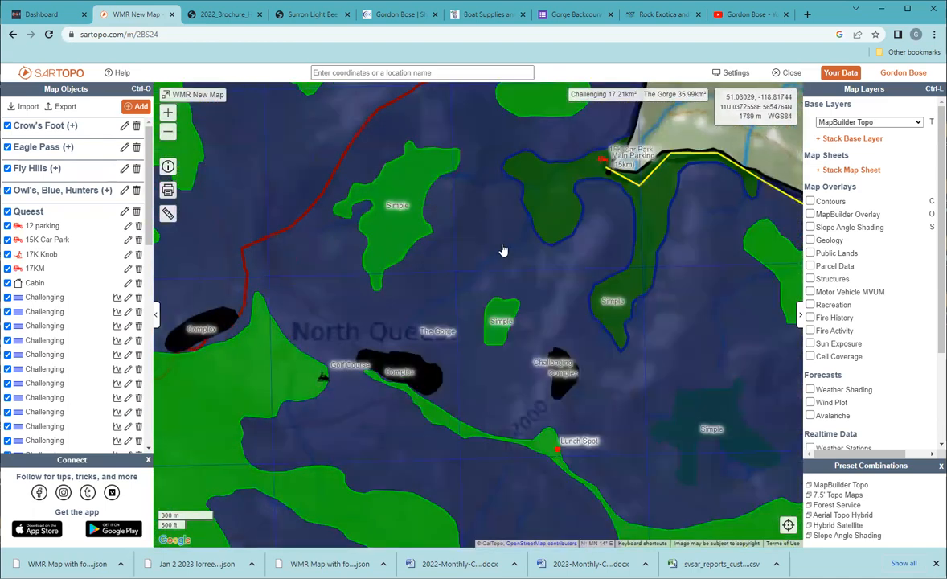
scroll(502, 251, down, 1)
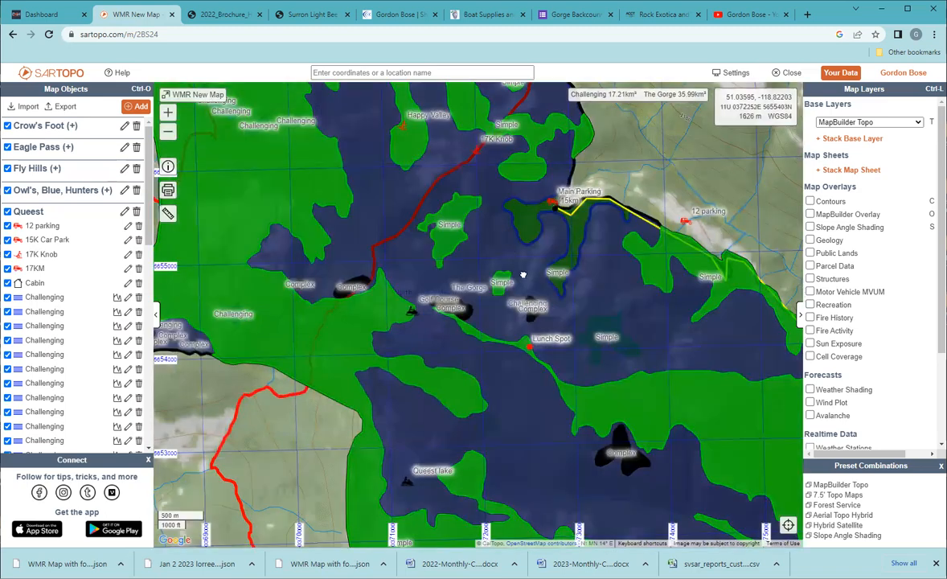
drag(494, 211, 523, 275)
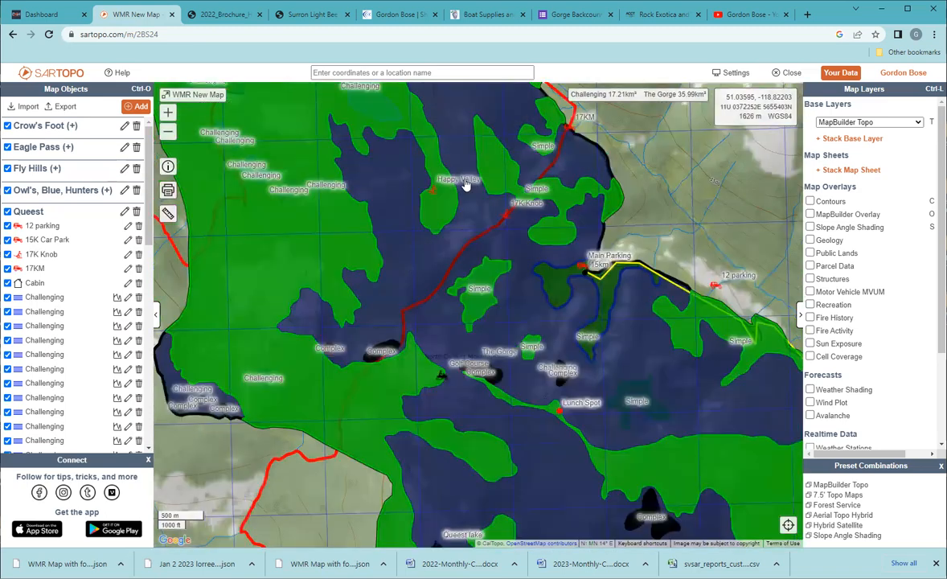
scroll(491, 322, down, 2)
drag(476, 355, 502, 210)
drag(427, 444, 437, 329)
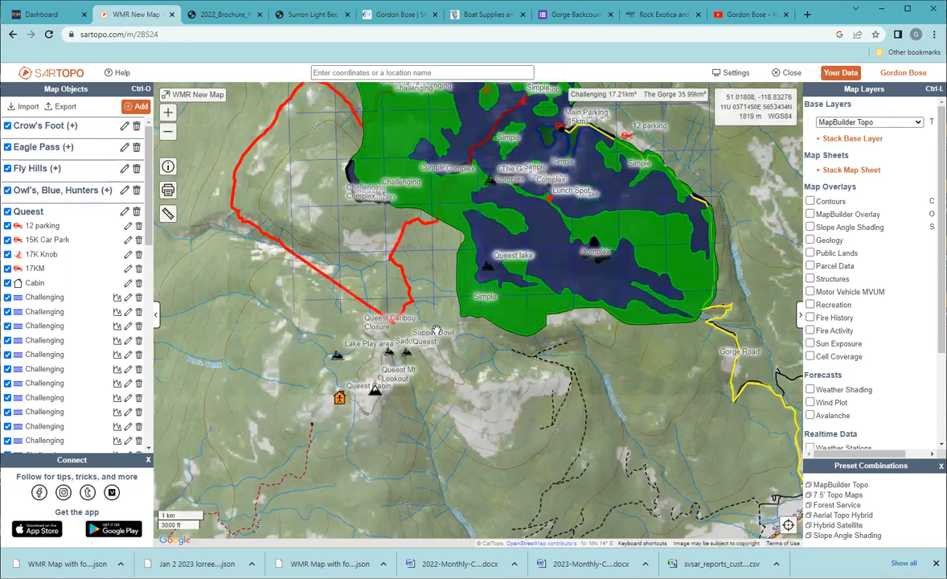
scroll(432, 344, up, 1)
drag(393, 384, 427, 355)
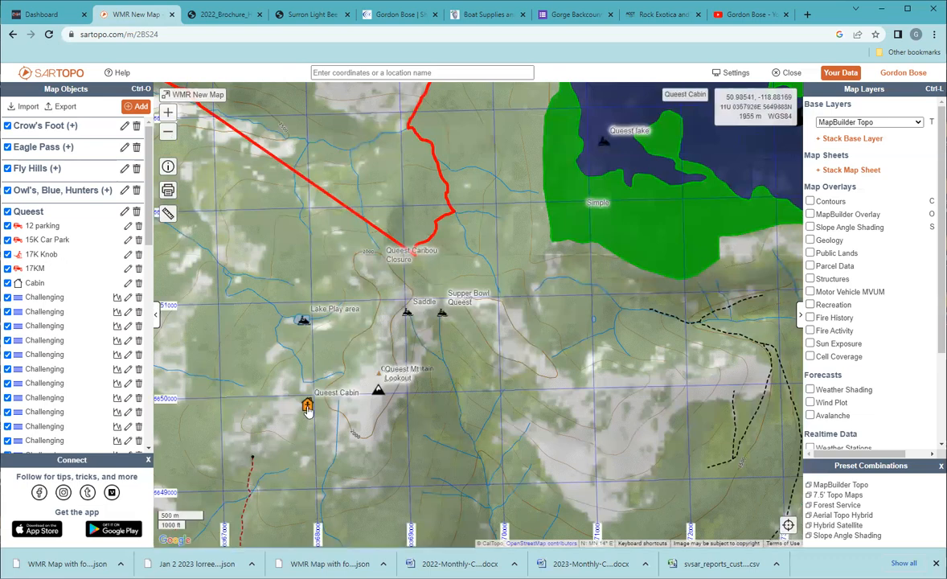
drag(531, 368, 516, 384)
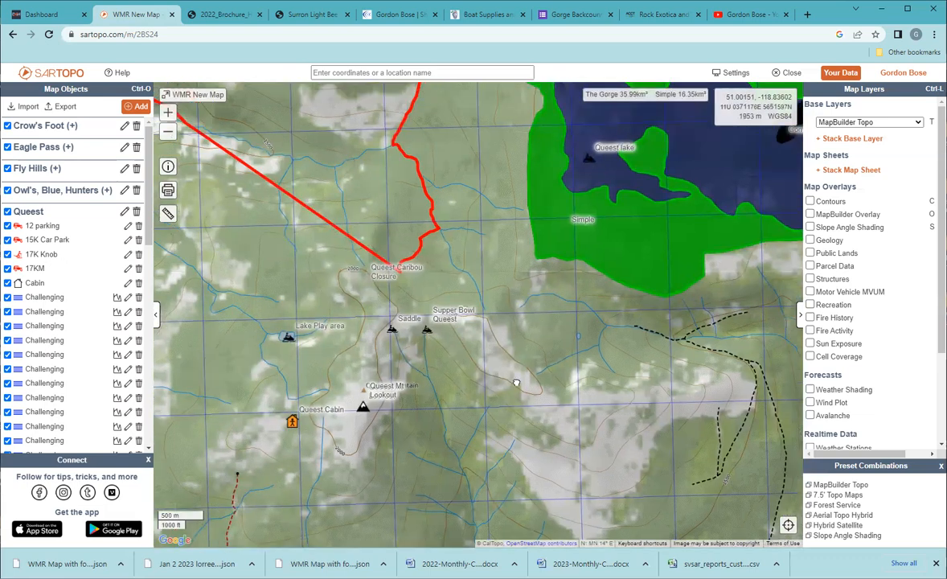
drag(590, 257, 482, 416)
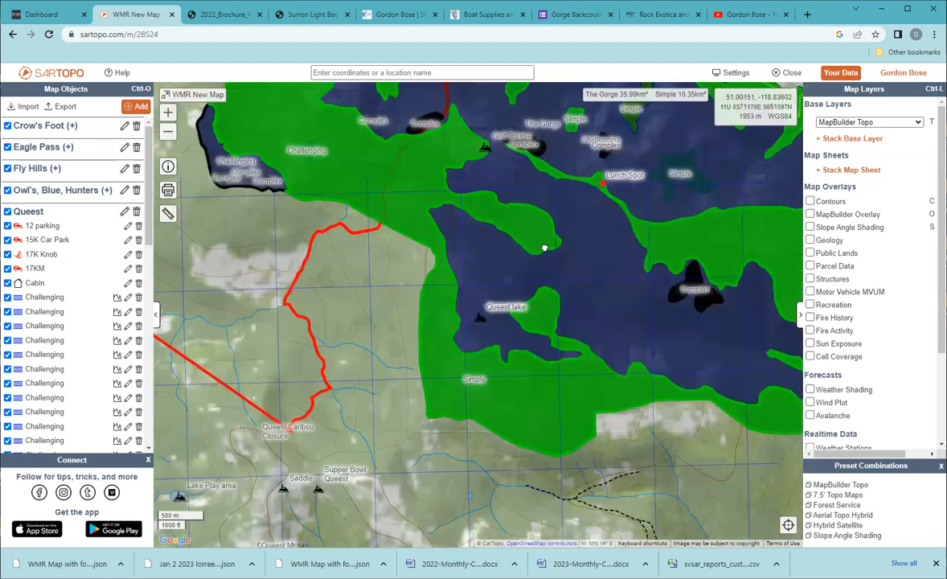
drag(544, 247, 505, 215)
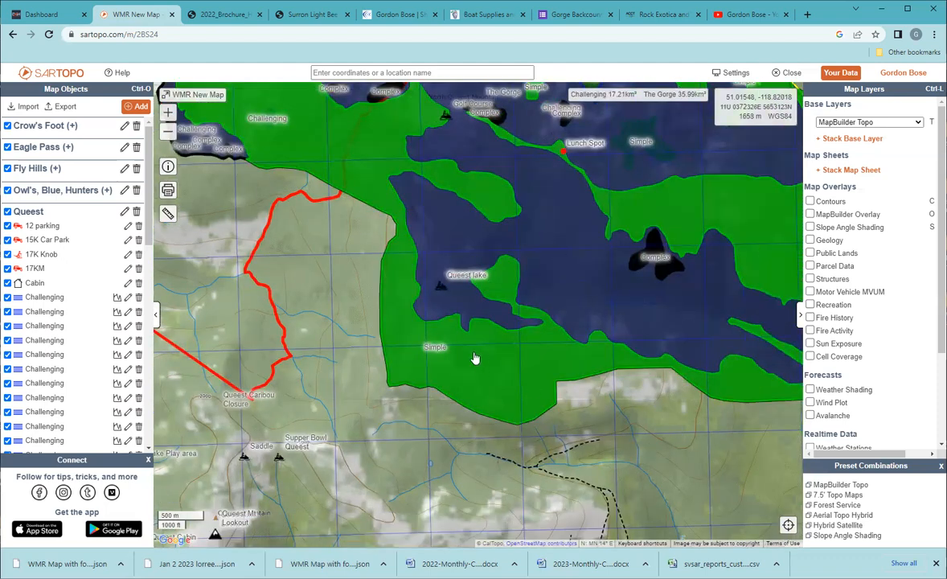
Add a marker labelled Car Park beside the Gorge Road and Lybarger junction near Hickson.
scroll(467, 378, down, 2)
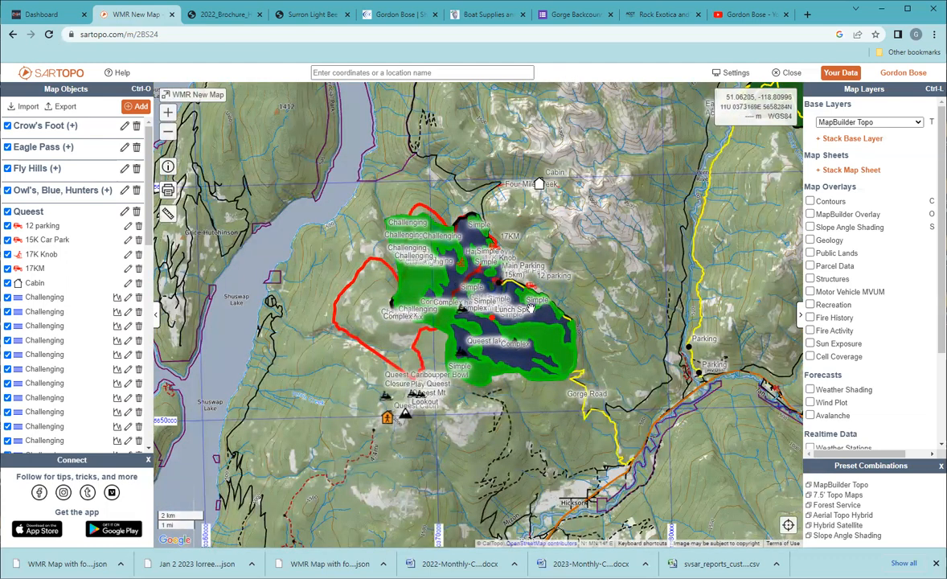
scroll(531, 308, up, 1)
scroll(531, 308, up, 1)
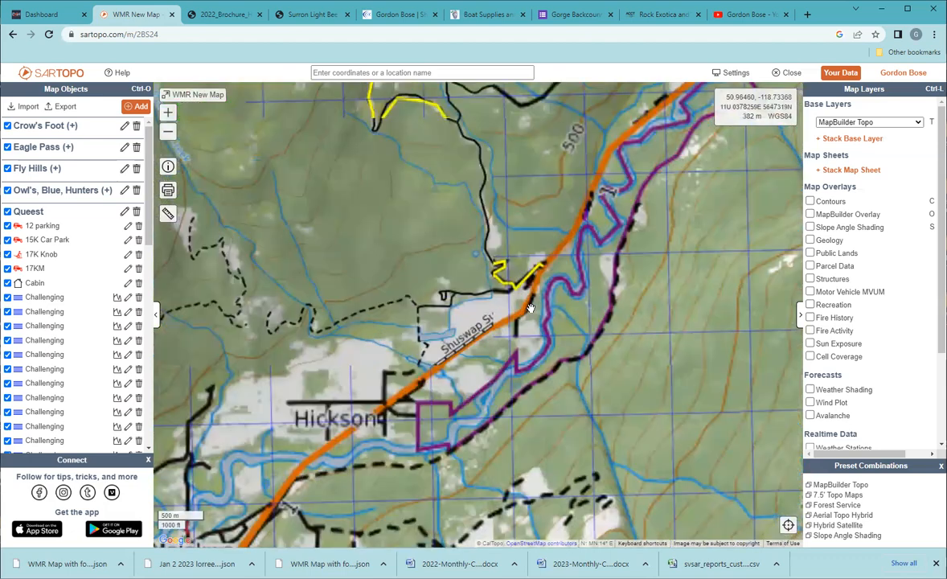
scroll(530, 308, up, 1)
scroll(523, 298, up, 1)
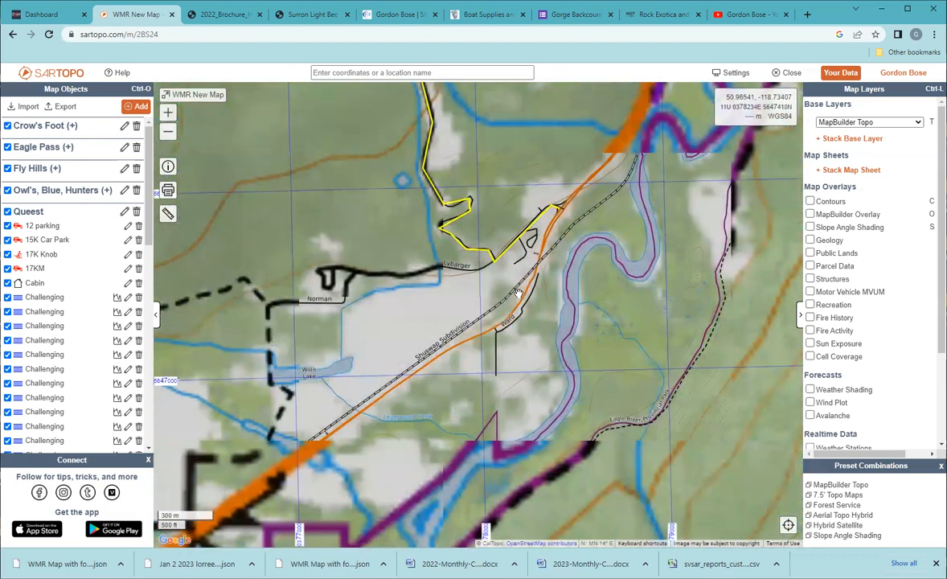
scroll(517, 291, up, 1)
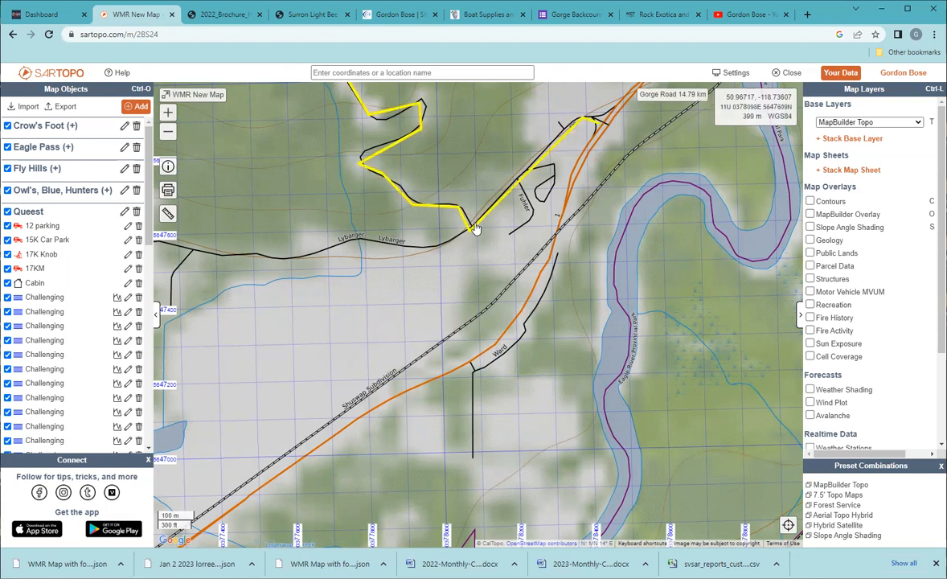
click(472, 224)
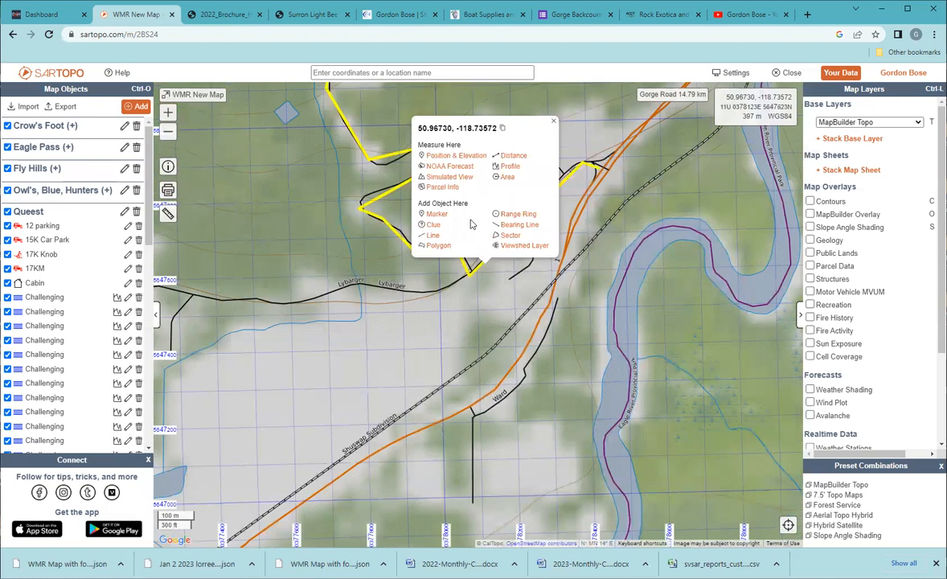
click(435, 214)
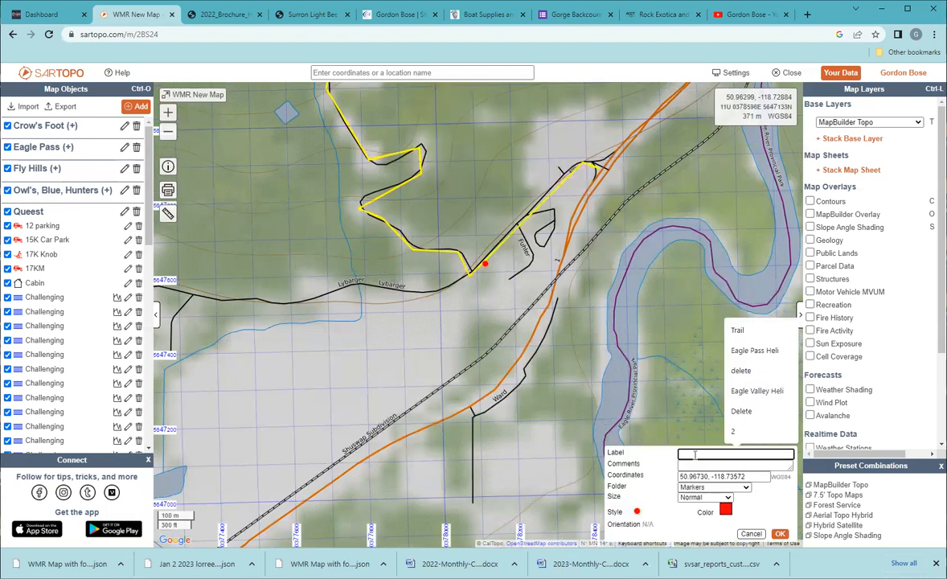
text(C)
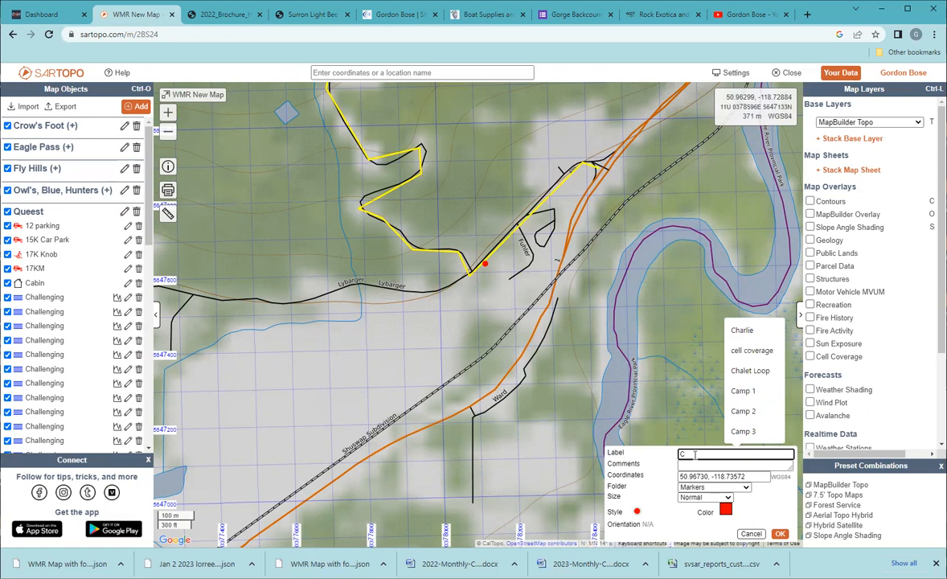
text(ar Park)
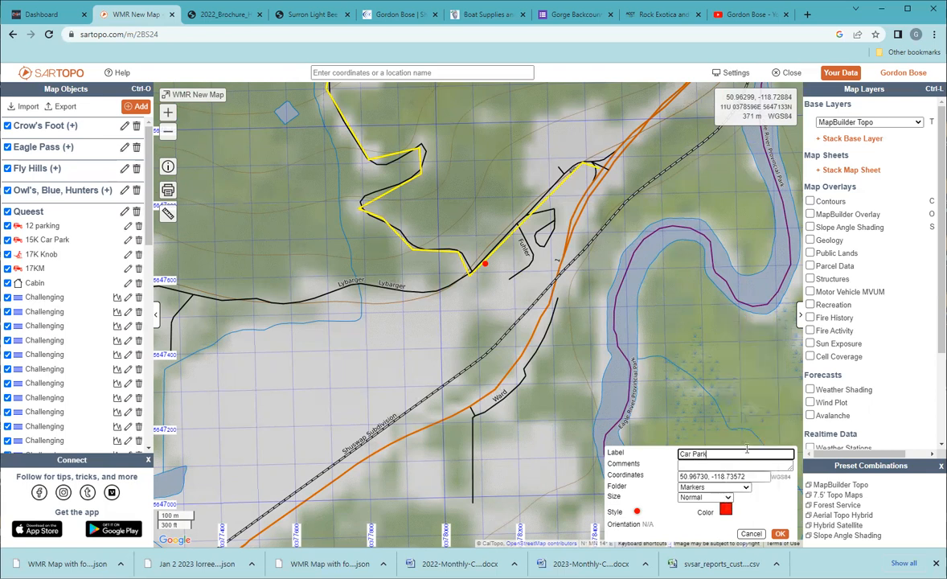
Give the Car Park marker the recreation vehicle icon in blue and save it in the Markers folder.
click(637, 512)
click(636, 513)
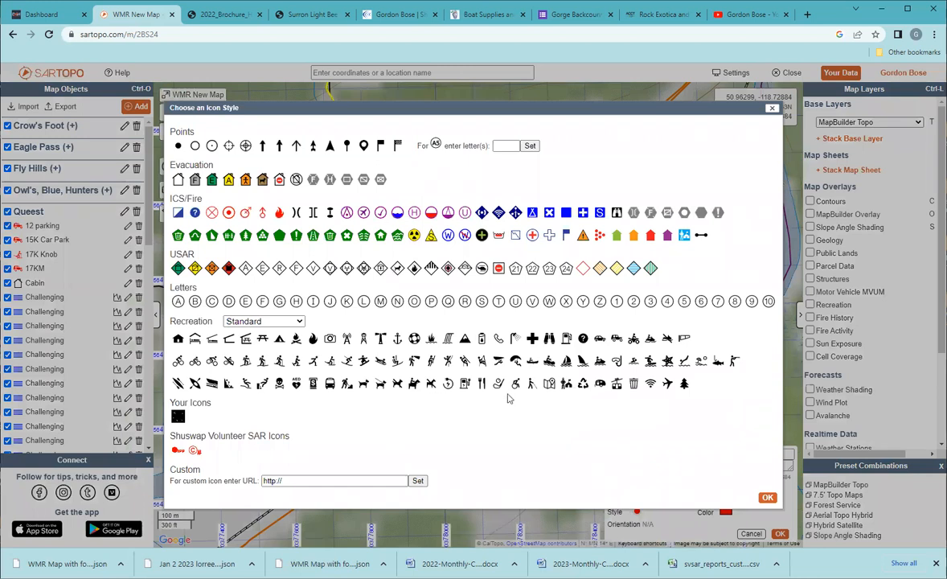
click(617, 338)
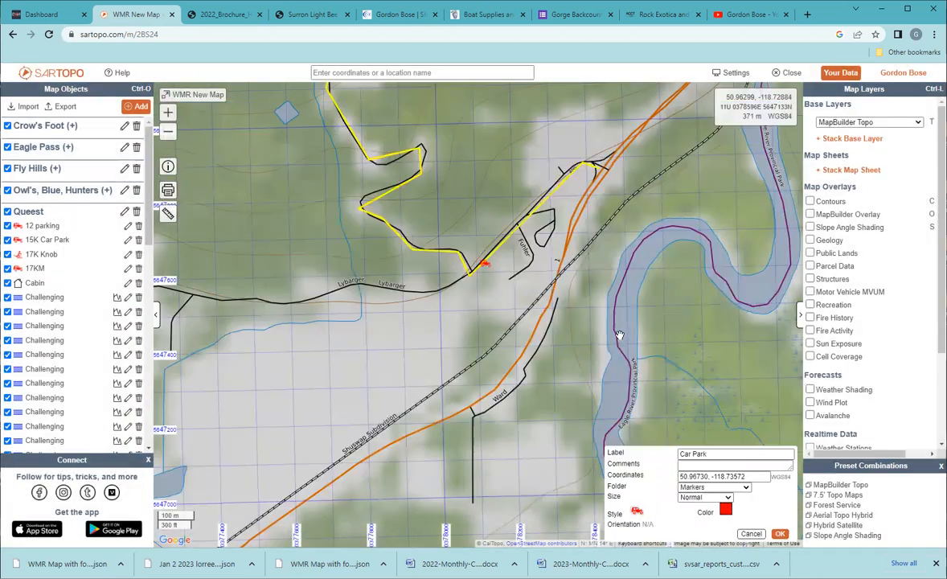
click(725, 510)
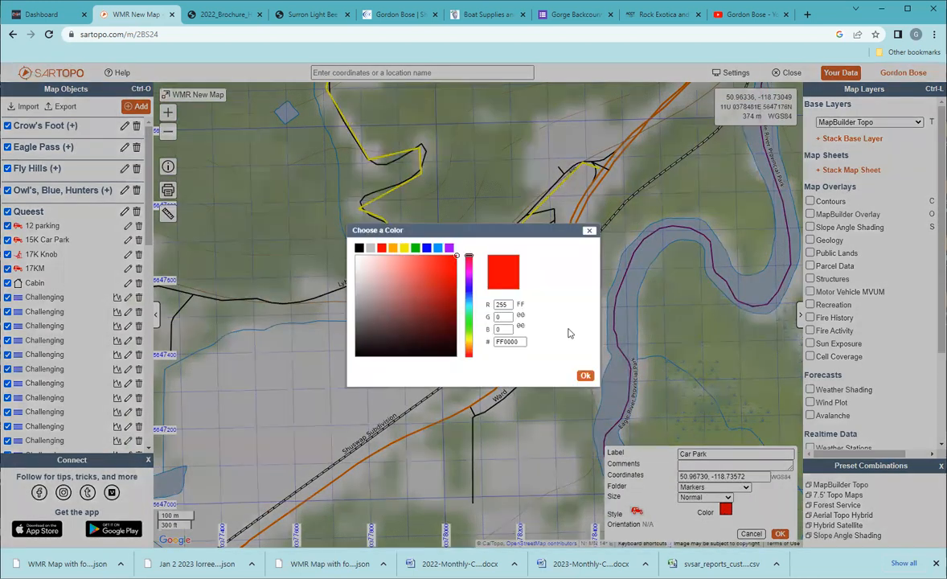
click(431, 249)
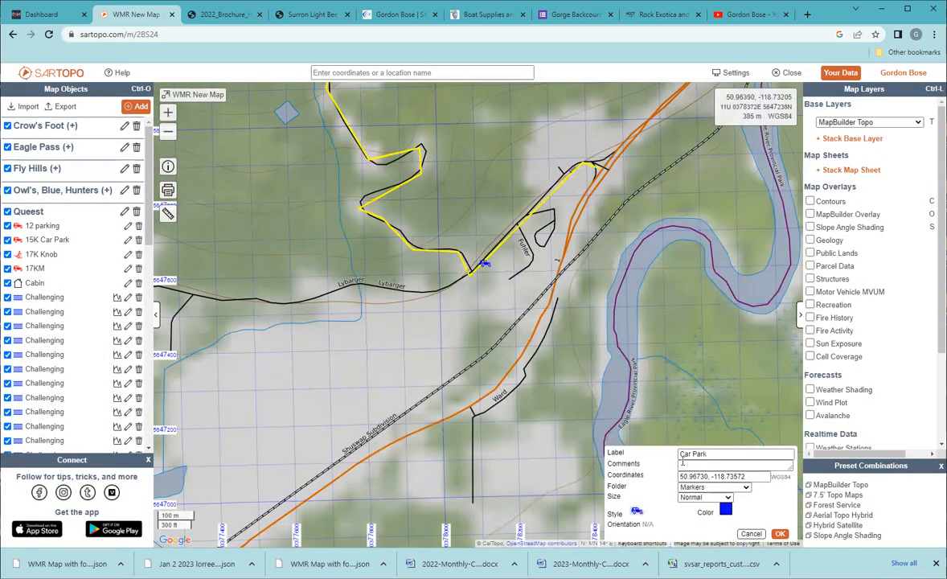
click(779, 535)
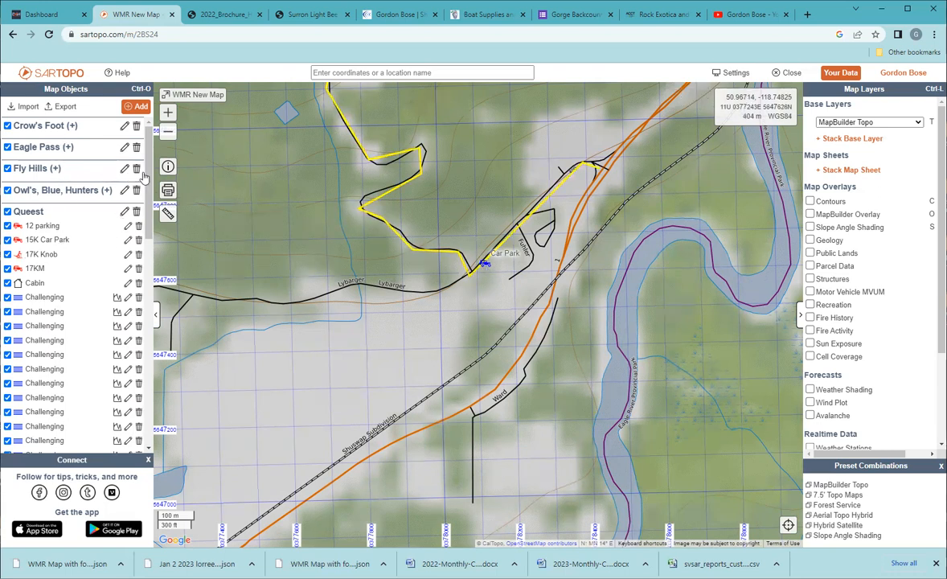
Reposition the Car Park marker directly onto the Gorge Road and Lybarger junction and save its new location.
drag(148, 177, 156, 395)
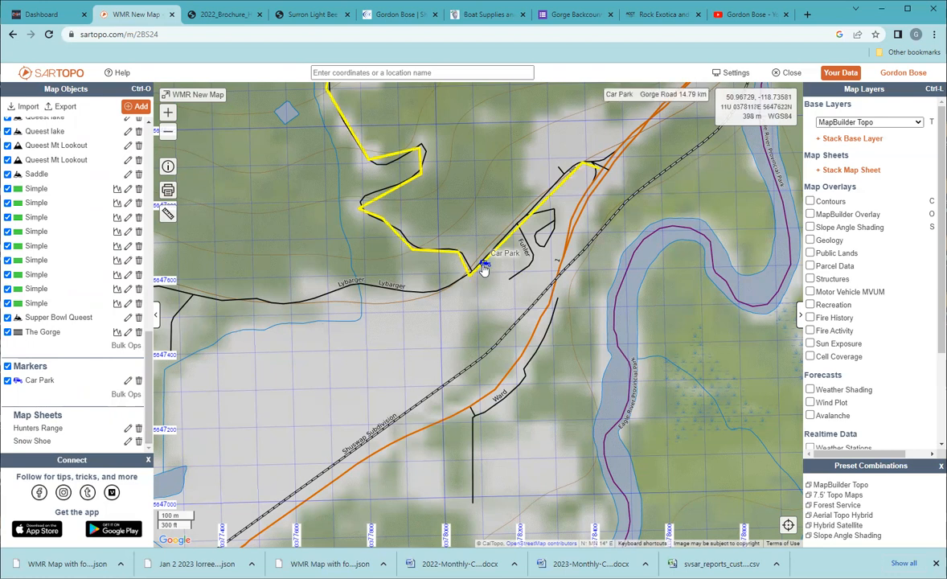
drag(484, 268, 483, 265)
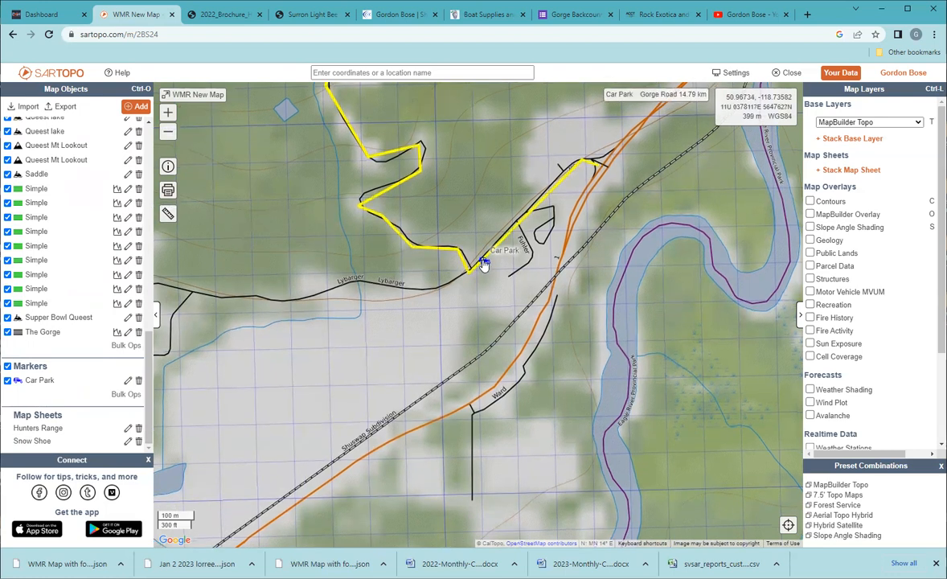
click(483, 265)
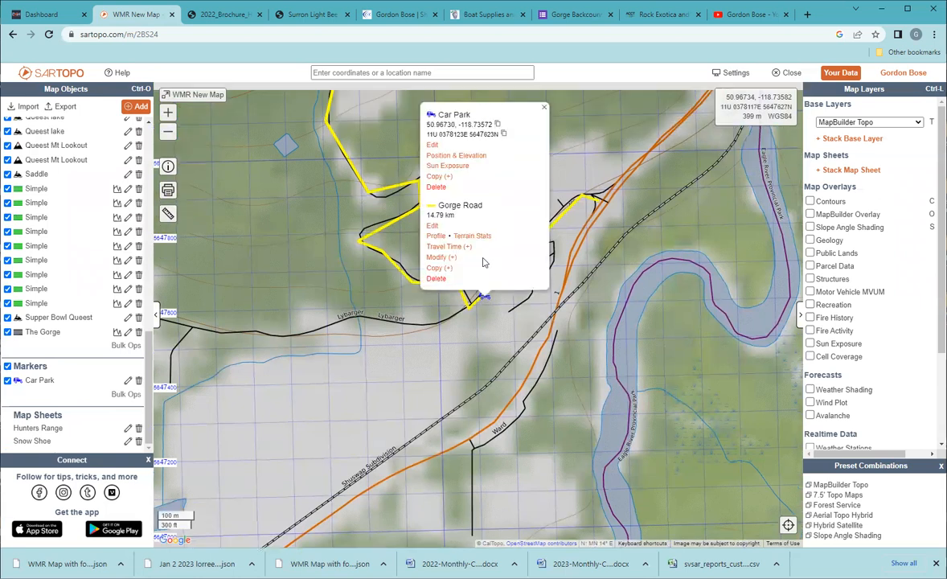
click(433, 161)
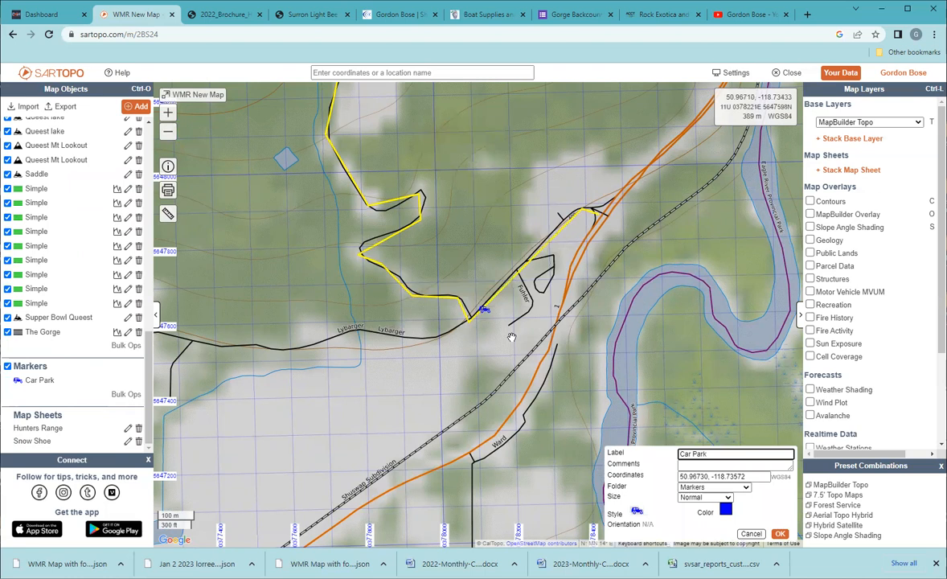
mouse_move(484, 312)
mouse_down()
mouse_move(447, 327)
mouse_move(471, 325)
mouse_up()
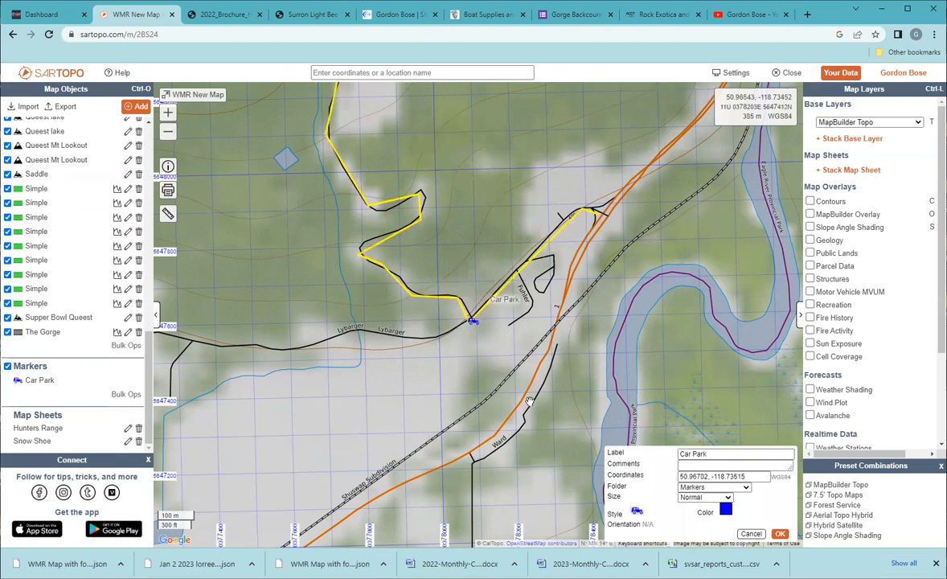
click(779, 534)
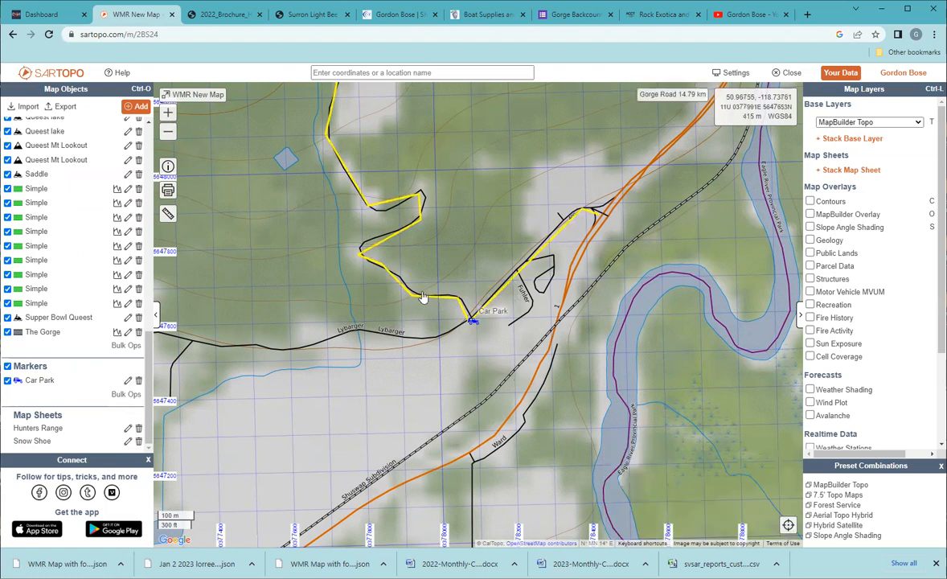
Add a second marker and place it on the small loop road just north of Norman.
drag(471, 284, 498, 277)
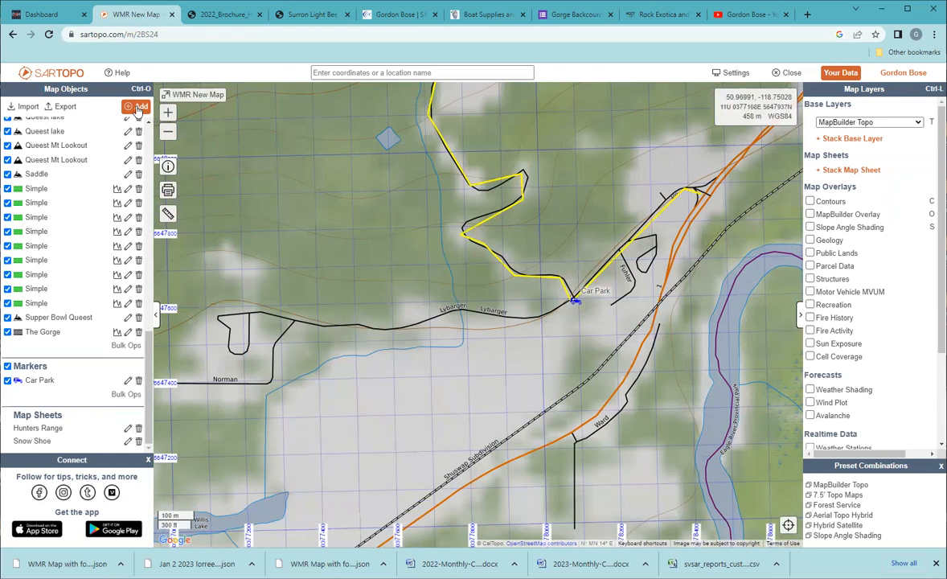
click(136, 110)
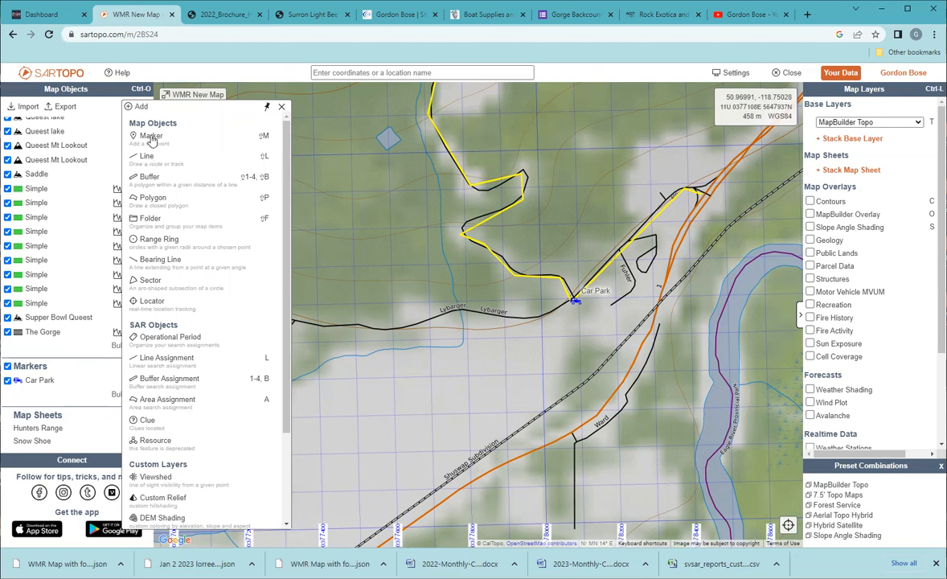
click(150, 137)
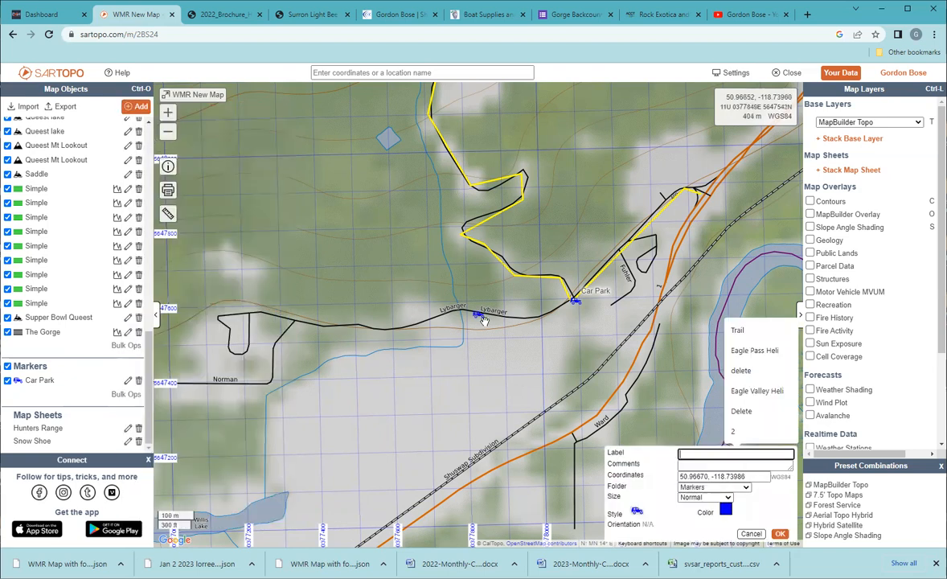
mouse_move(479, 320)
mouse_down()
mouse_move(236, 336)
mouse_move(218, 323)
mouse_move(235, 350)
mouse_up()
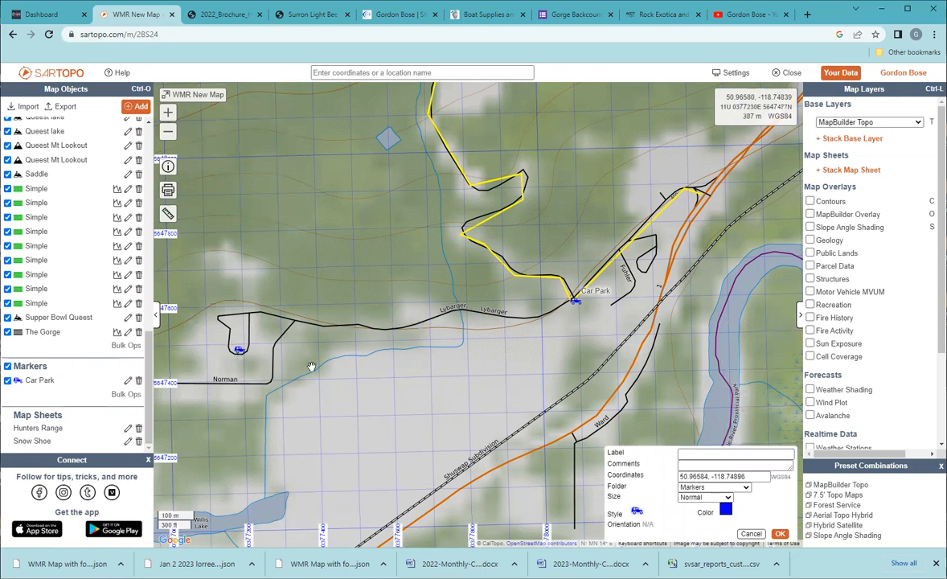
drag(614, 475, 648, 485)
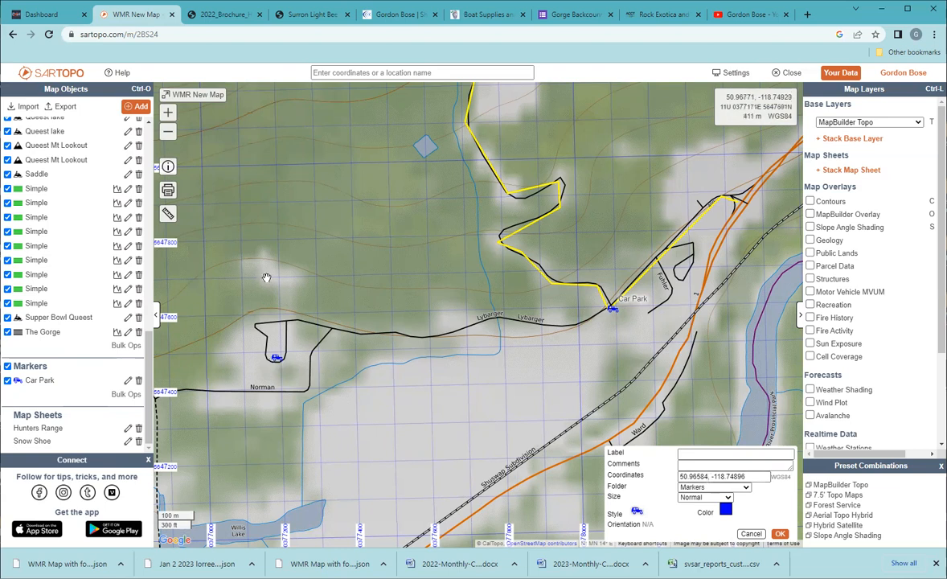
Label the new marker "name", change its icon to a life ring and save it.
click(682, 454)
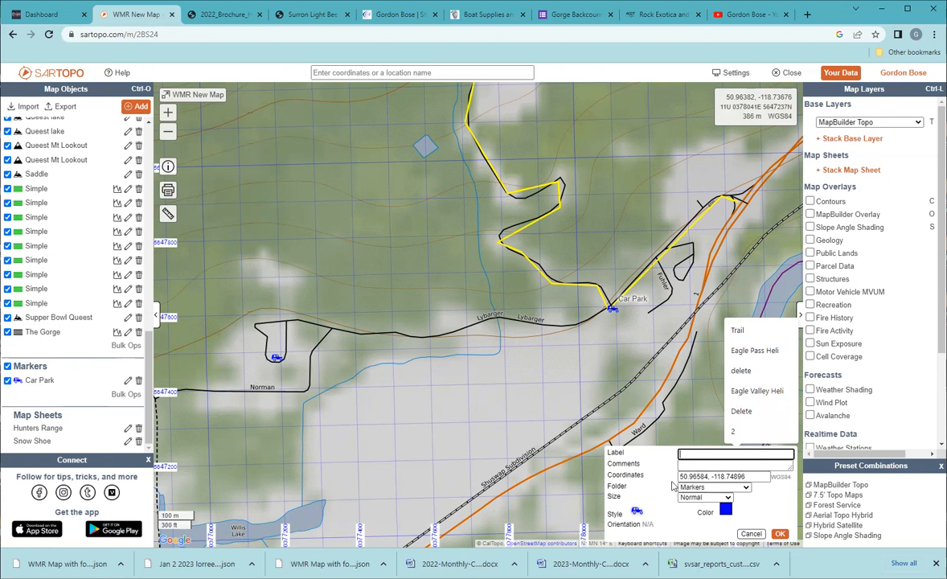
text(name)
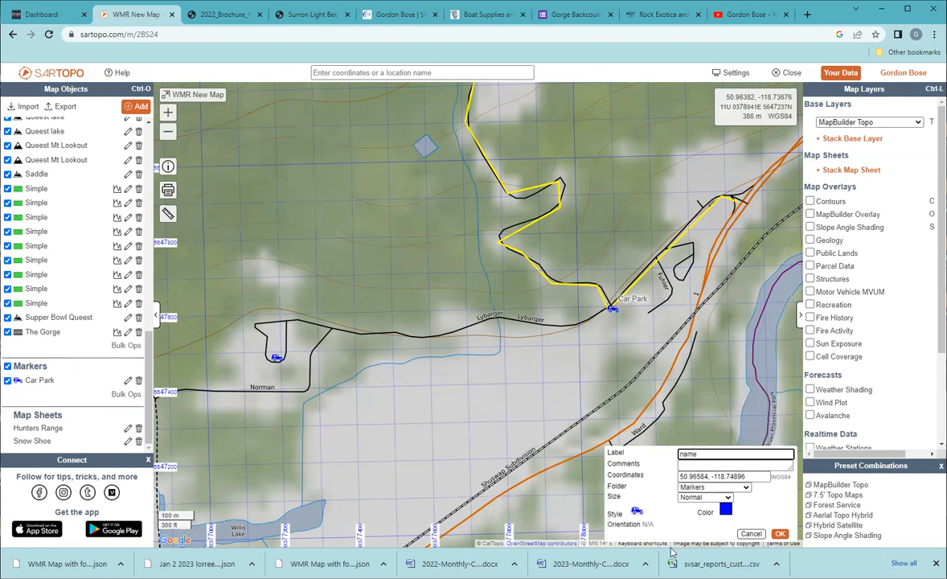
click(636, 512)
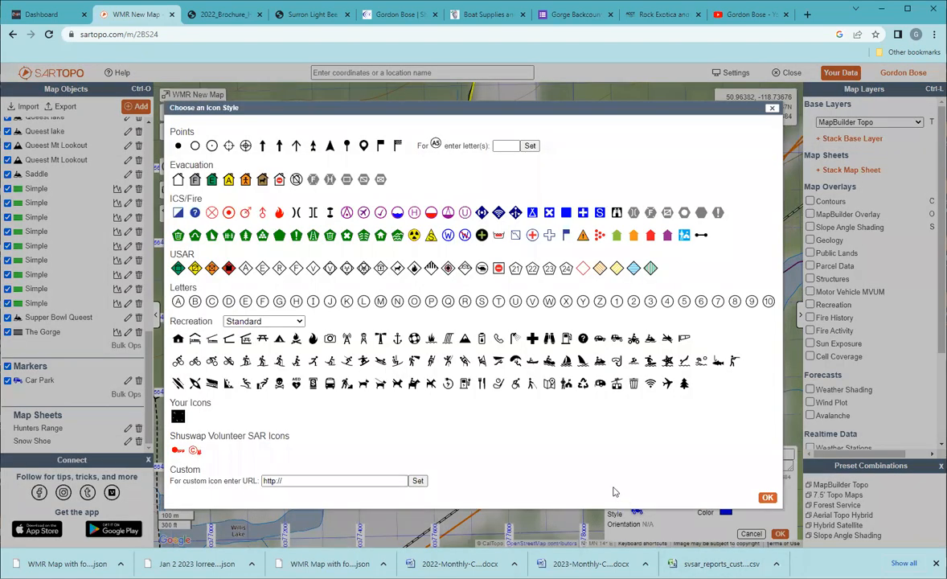
click(414, 338)
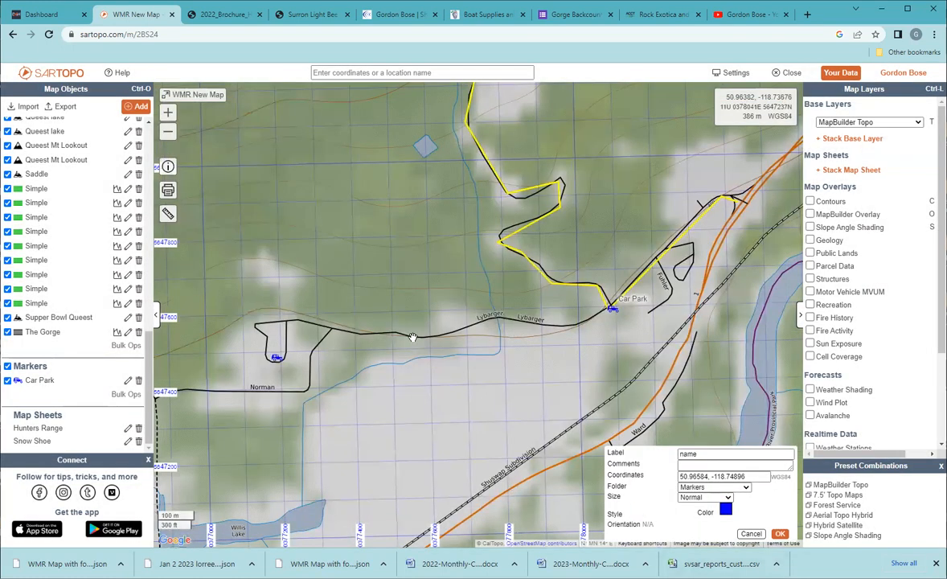
click(784, 534)
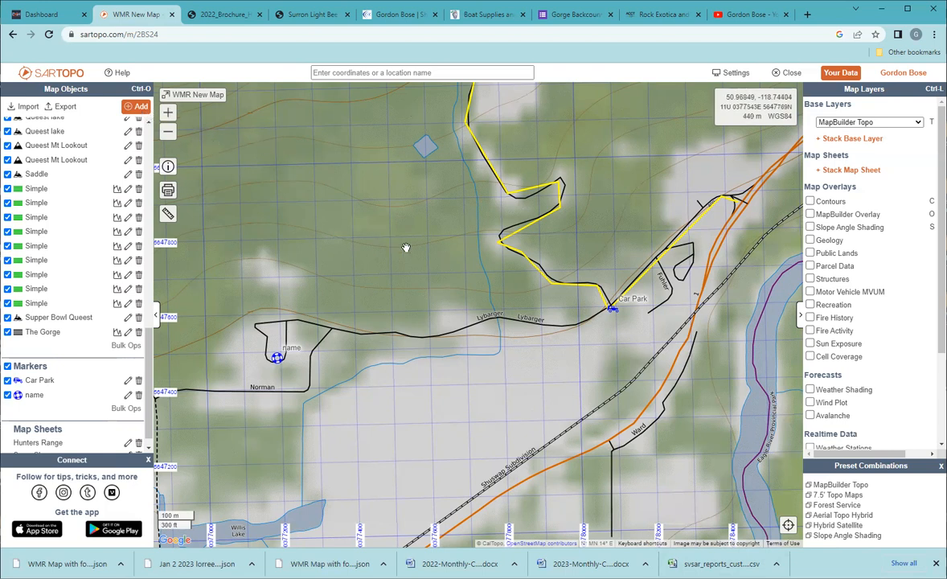
Draw a line about 1 km long from Lybarger north along the creek, just west of the yellow Gorge Road line.
drag(424, 333, 404, 299)
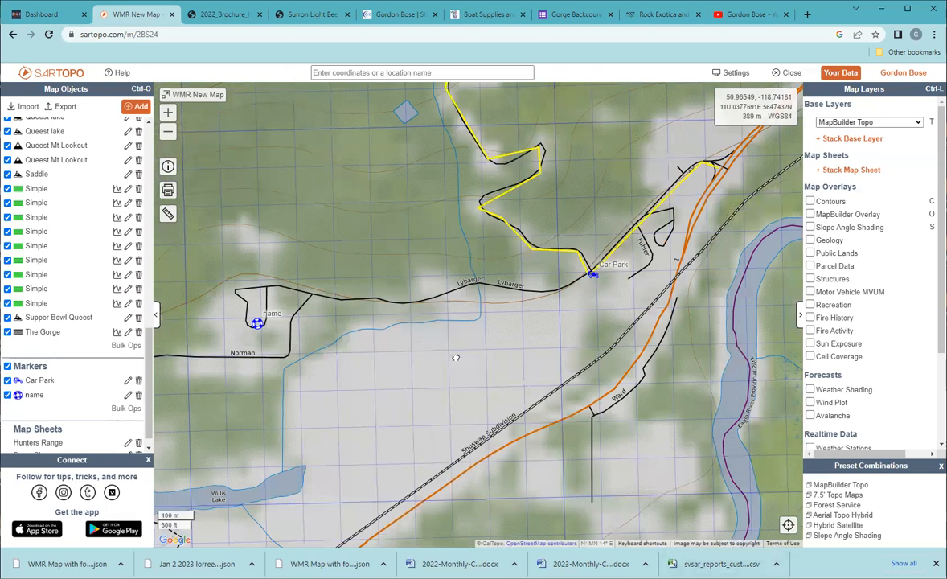
drag(446, 339, 464, 383)
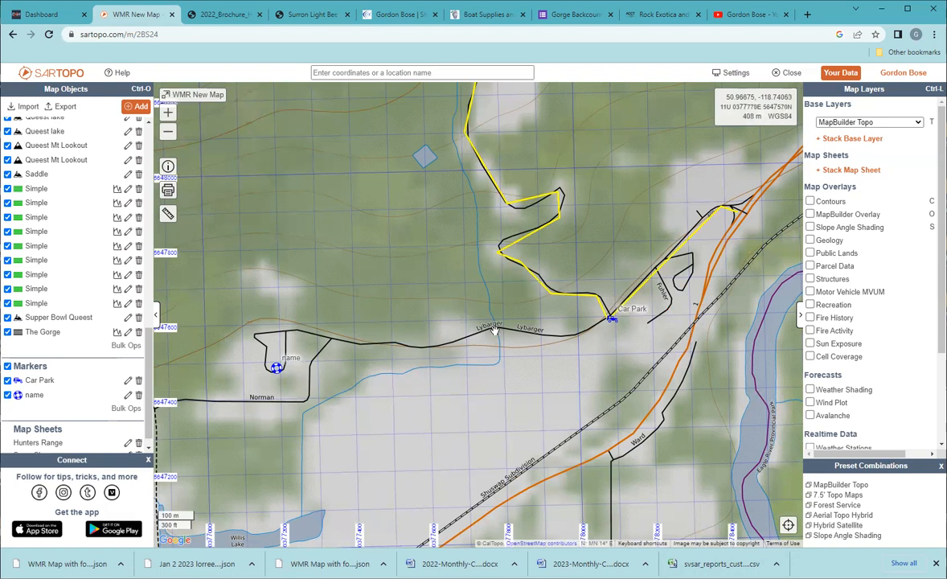
click(495, 329)
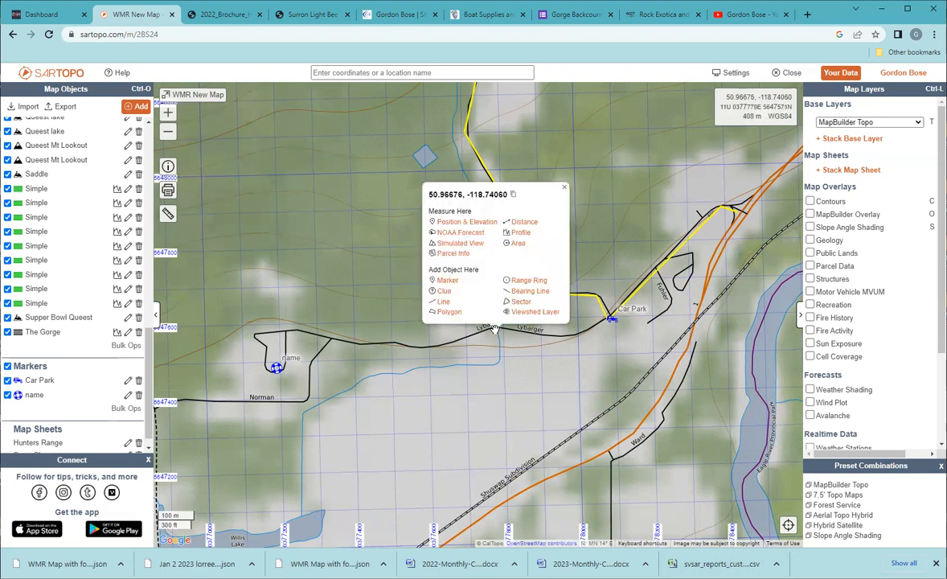
click(442, 301)
click(493, 325)
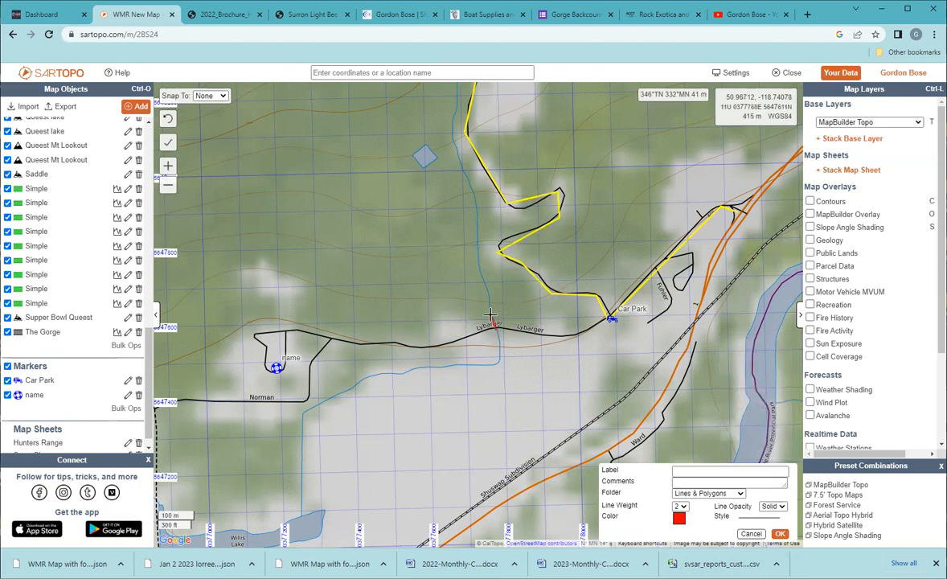
mouse_move(488, 313)
mouse_down()
mouse_move(452, 100)
mouse_move(442, 185)
mouse_up()
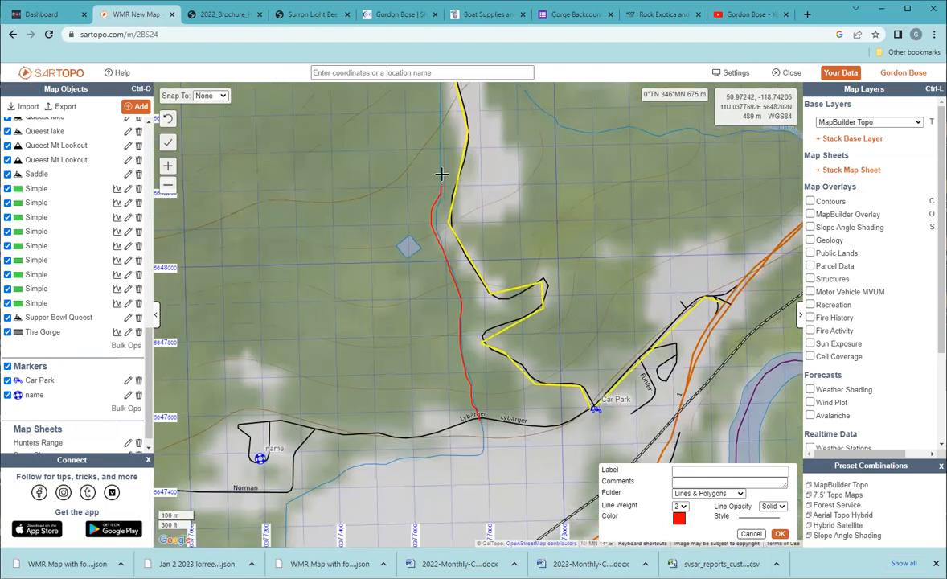
click(441, 145)
click(442, 130)
drag(435, 264, 432, 396)
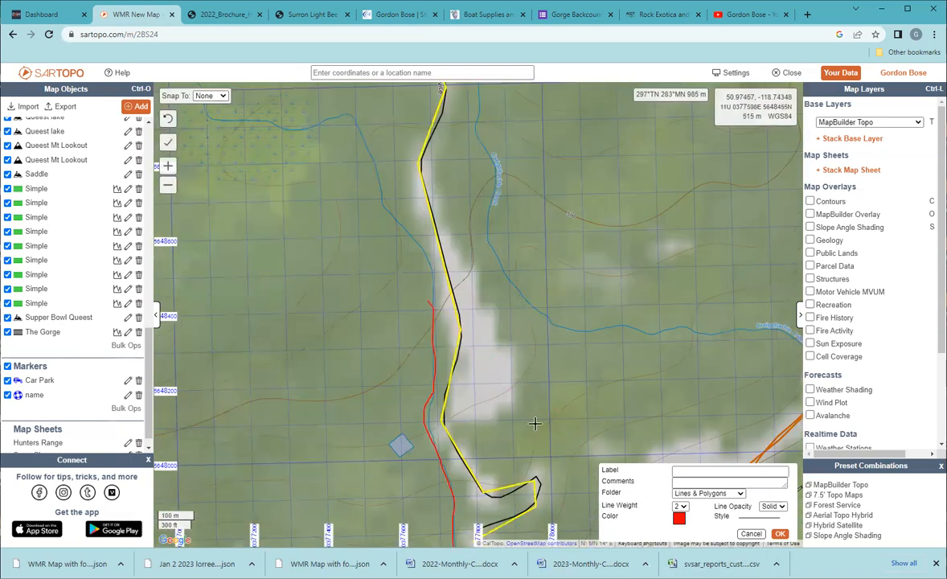
Label the line "trail", color it green, give it a directional arrow style and save it in the Lines & Polygons folder.
click(700, 473)
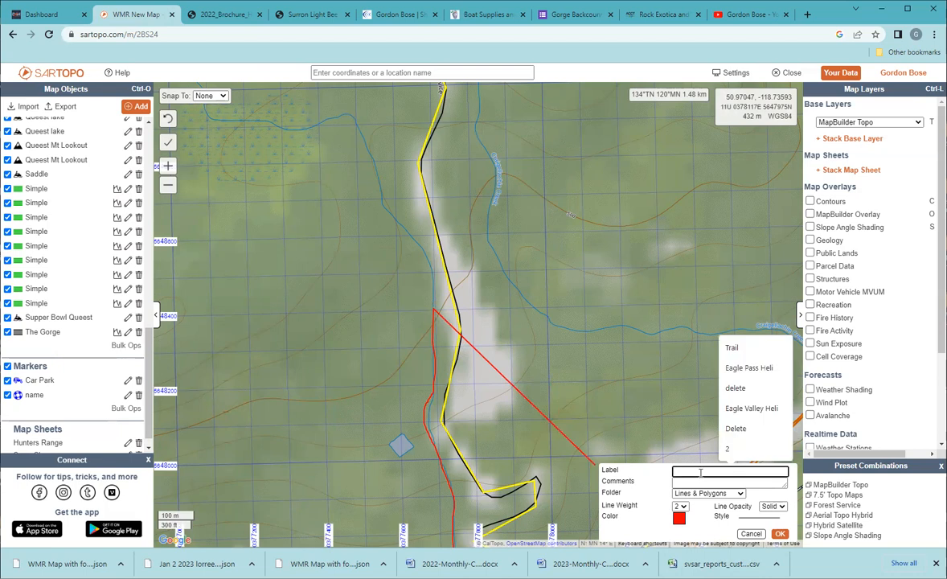
text(trail)
click(679, 510)
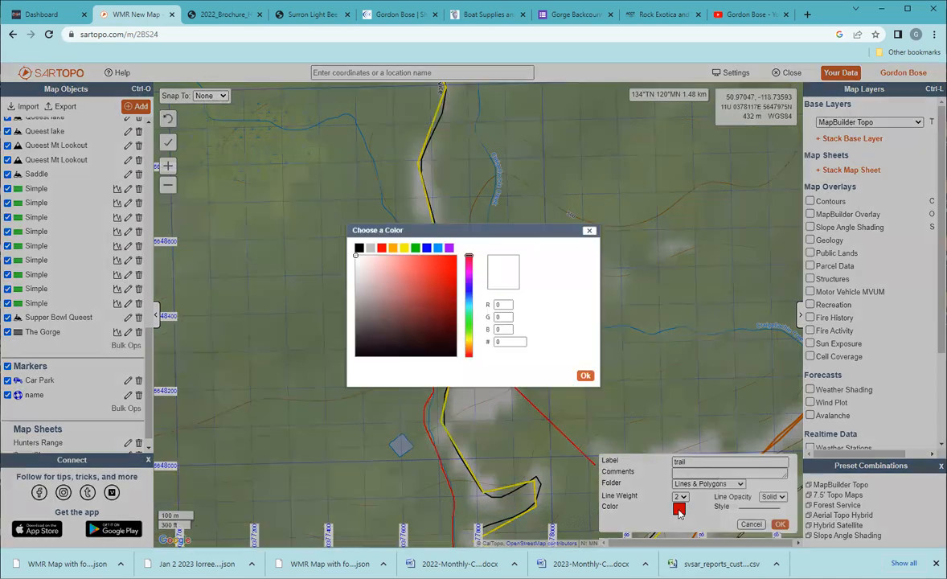
click(415, 249)
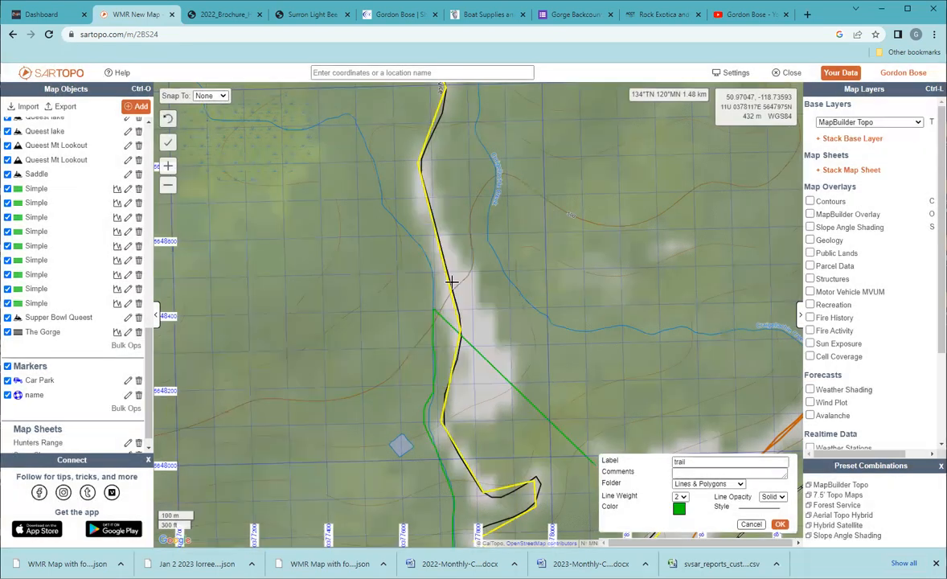
click(756, 506)
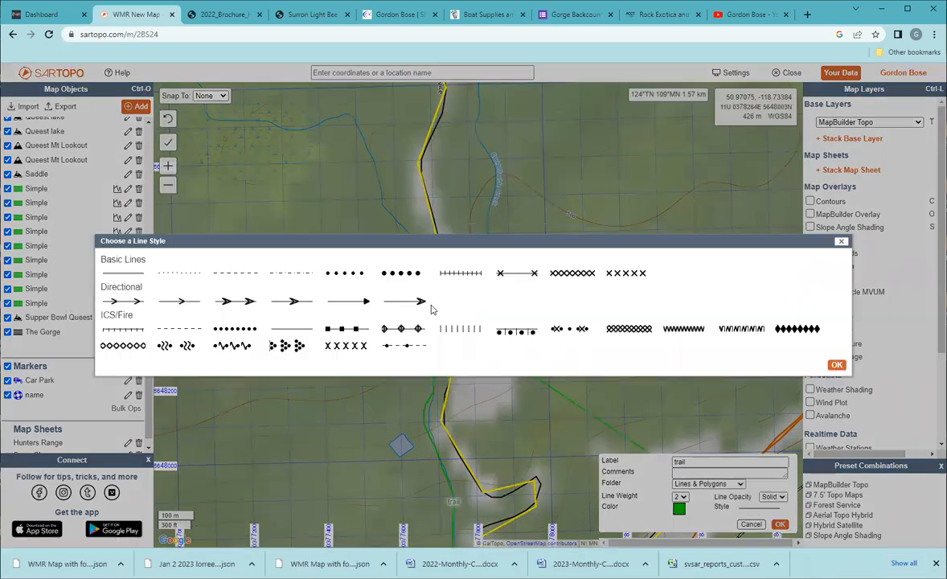
click(290, 304)
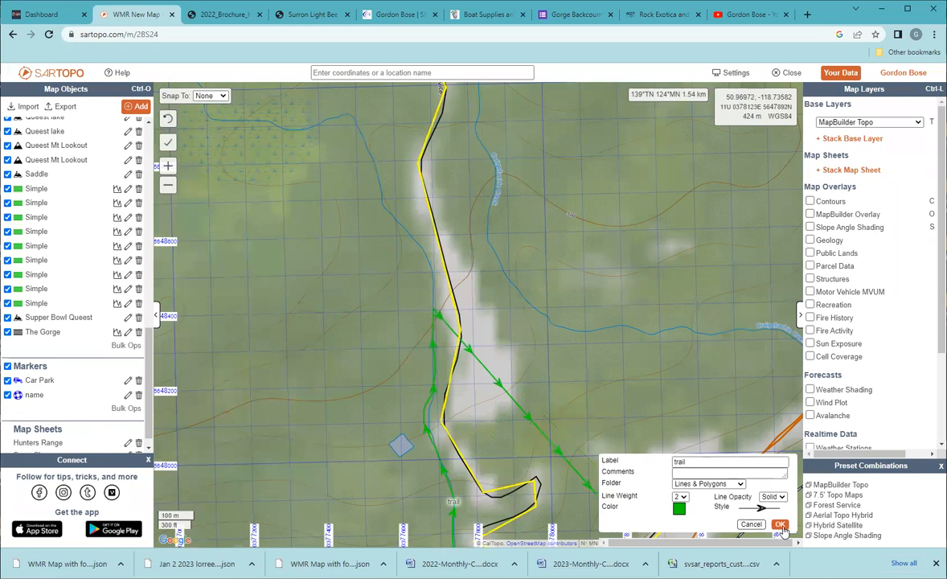
click(779, 524)
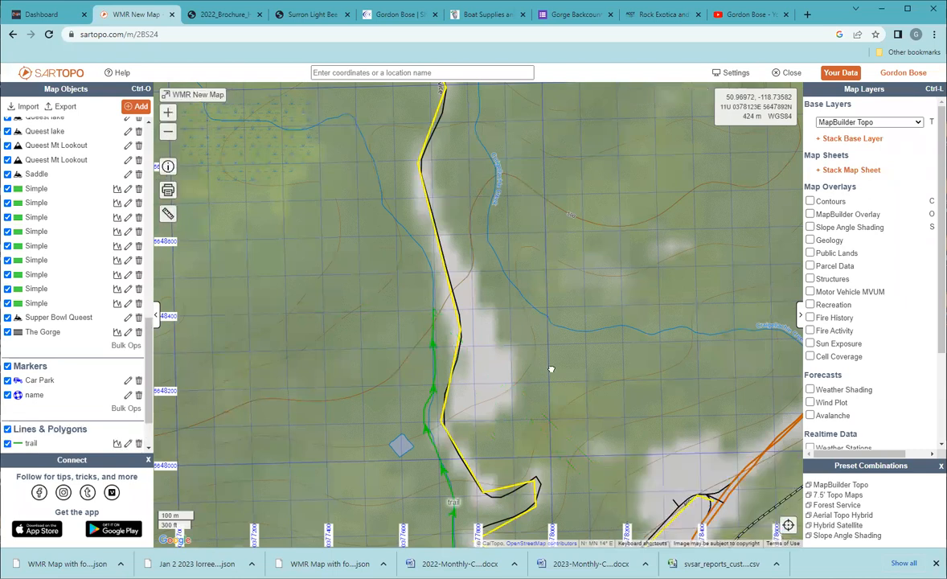
Draw and save an unlabelled red four-sided polygon of about 0.17 km² between the Car Park, the highway junction and the Gorge Road switchback.
drag(551, 369, 588, 278)
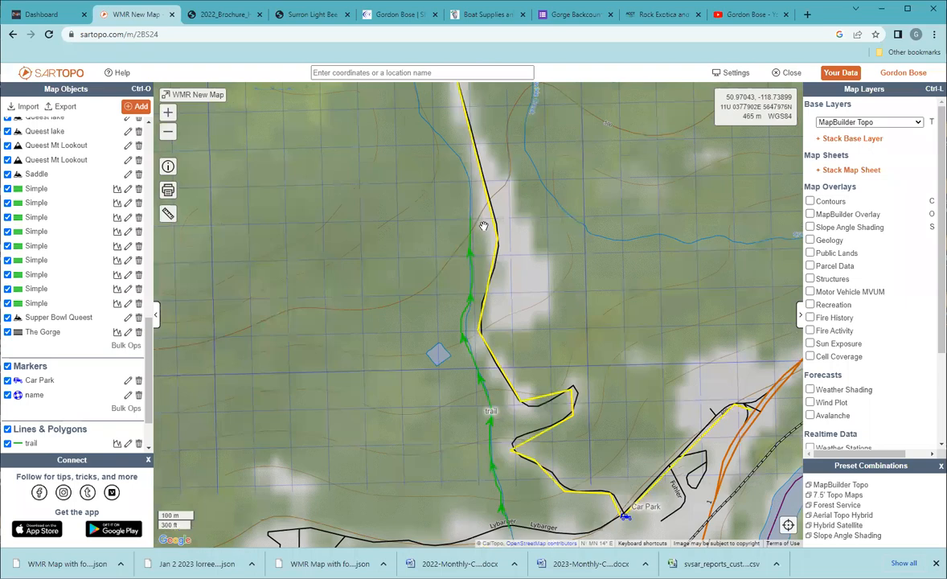
drag(483, 226, 511, 151)
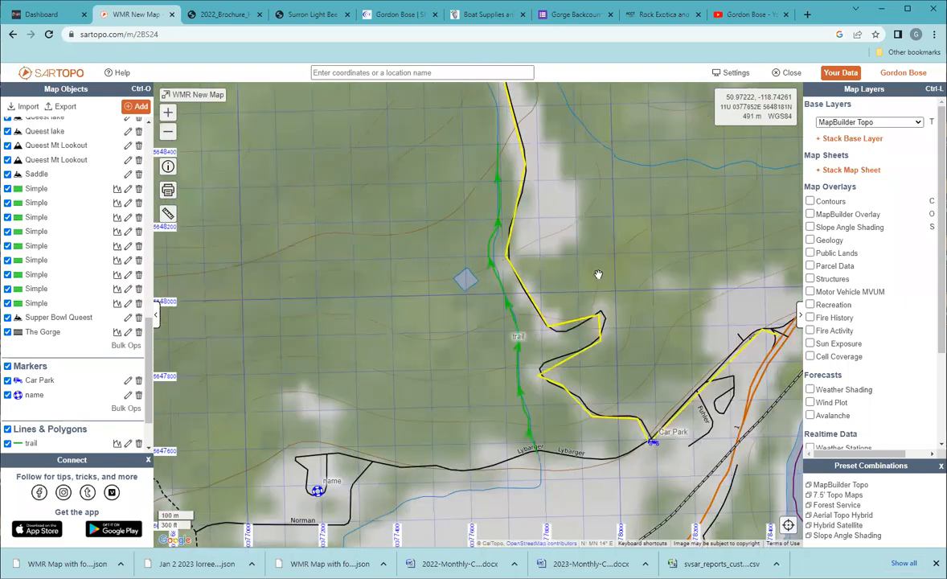
scroll(579, 285, down, 2)
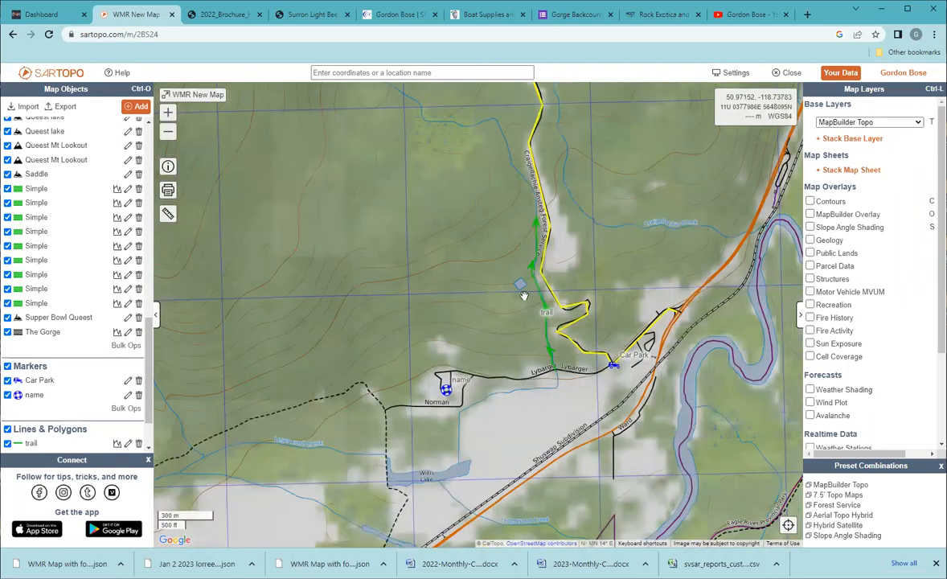
drag(627, 188, 536, 285)
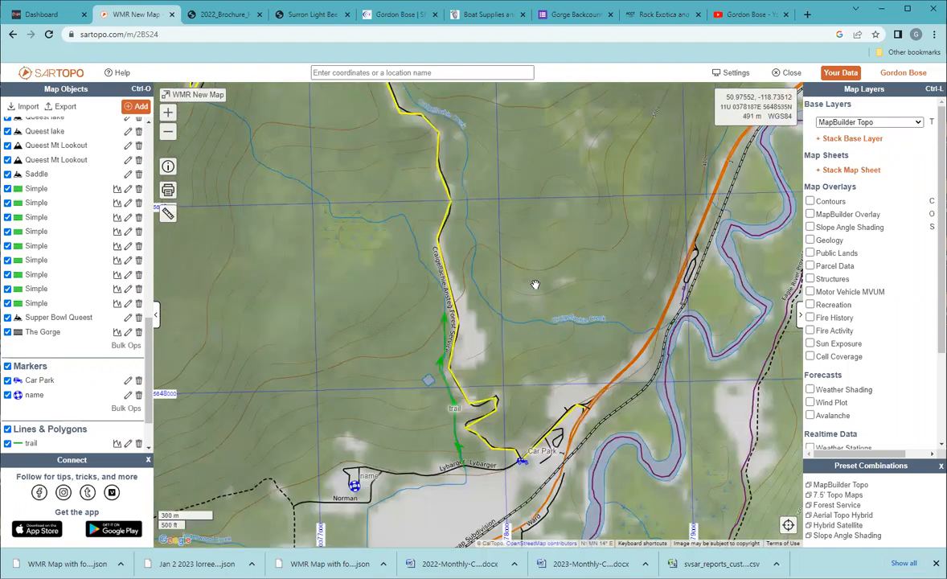
scroll(492, 288, down, 1)
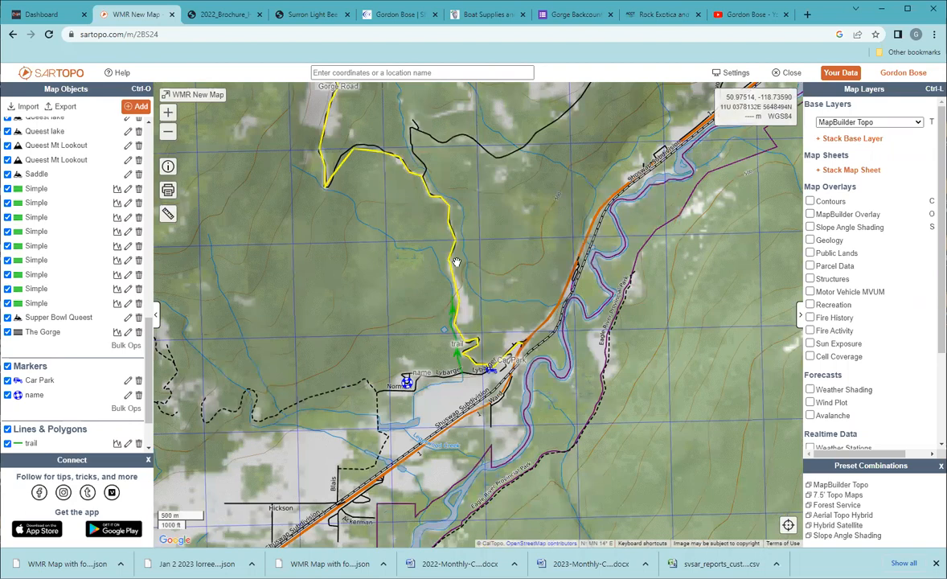
scroll(445, 283, up, 1)
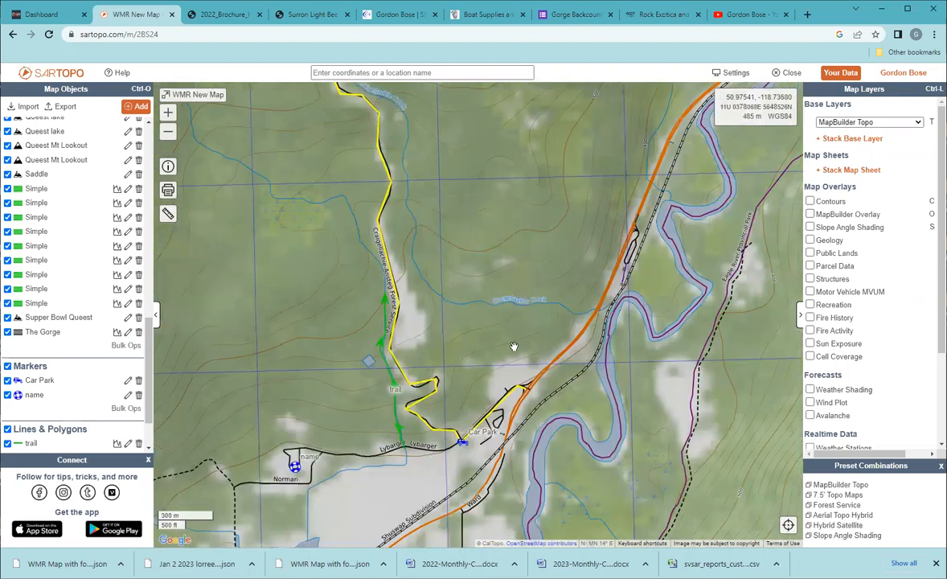
drag(526, 390, 519, 400)
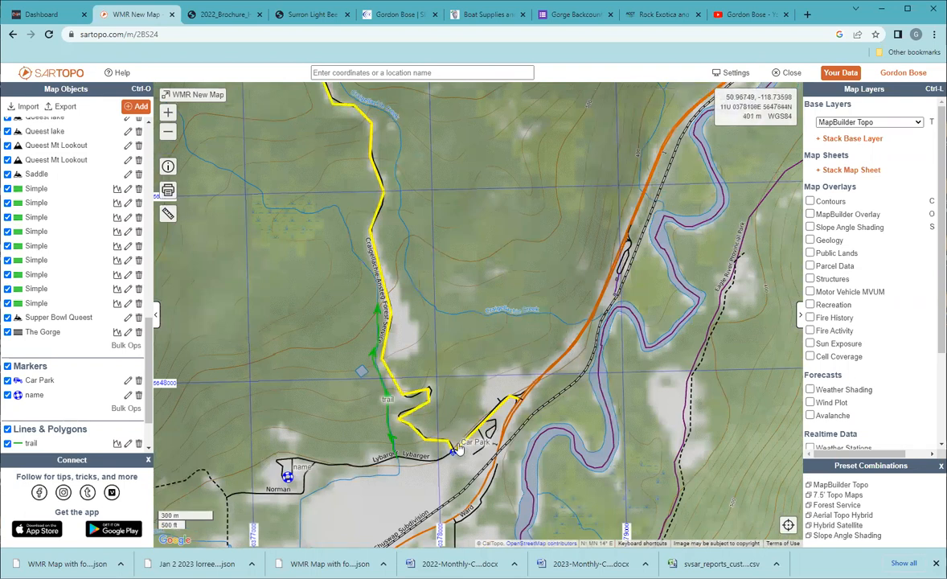
click(504, 394)
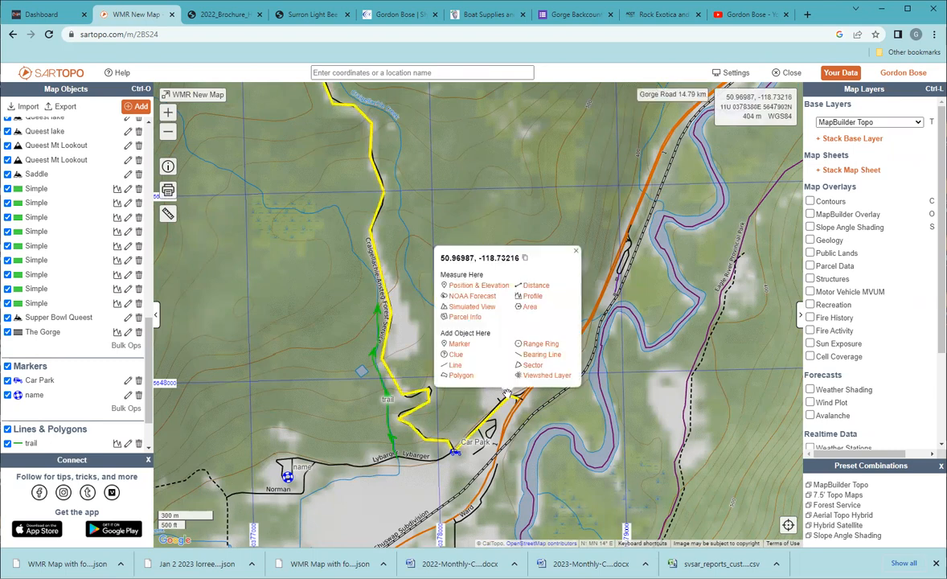
click(472, 381)
click(469, 341)
click(404, 391)
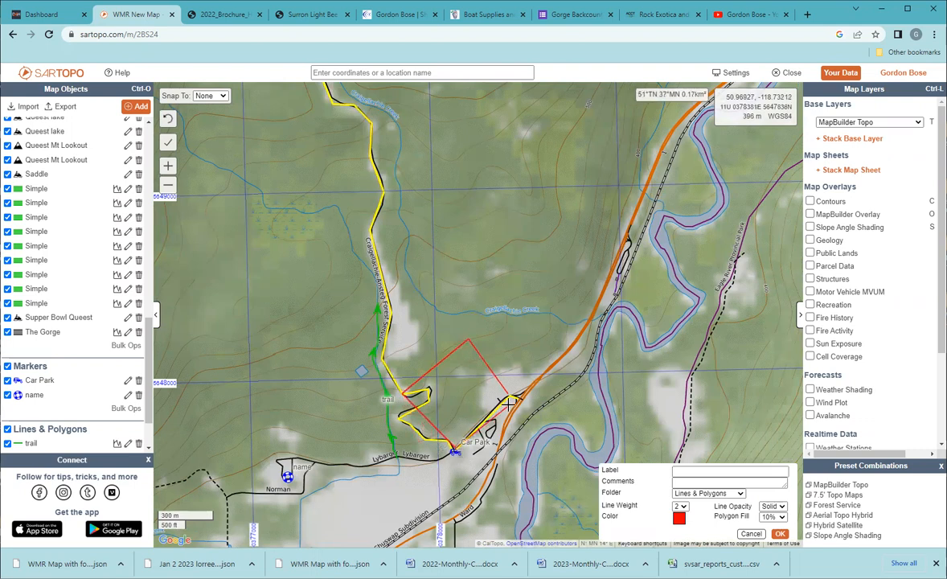
key(Escape)
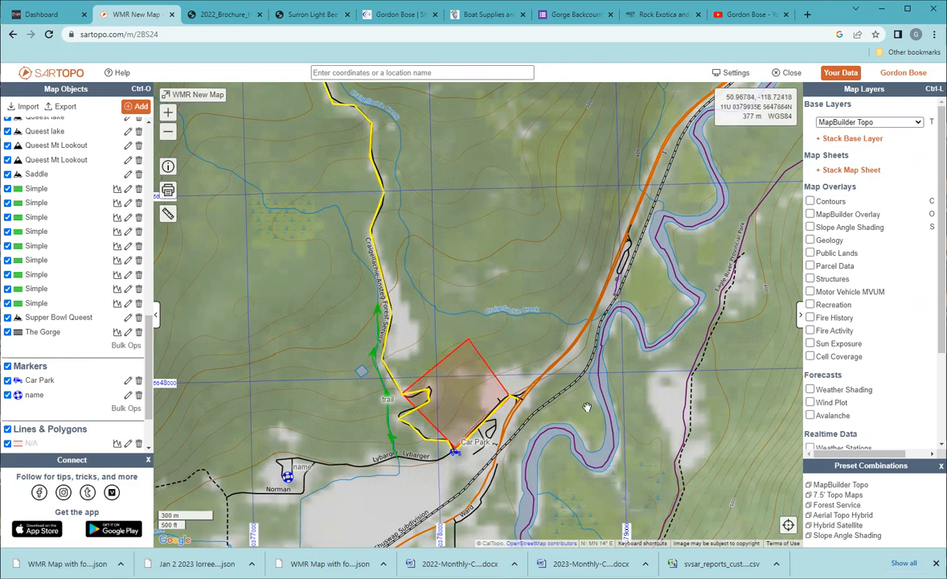
Review the saved maps in Your Data for the Shuswap Volunteer SAR team and for Your Account.
drag(575, 275, 472, 310)
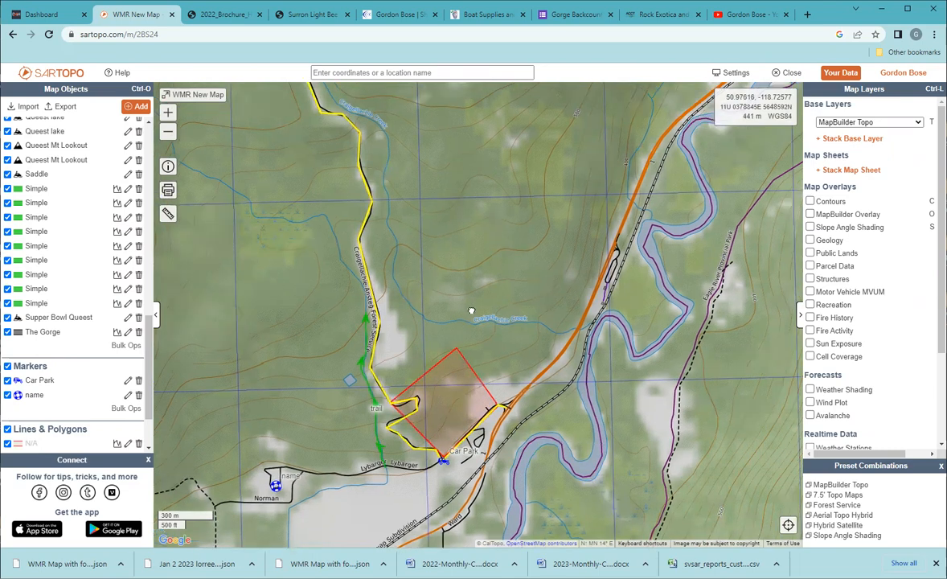
drag(425, 270, 316, 313)
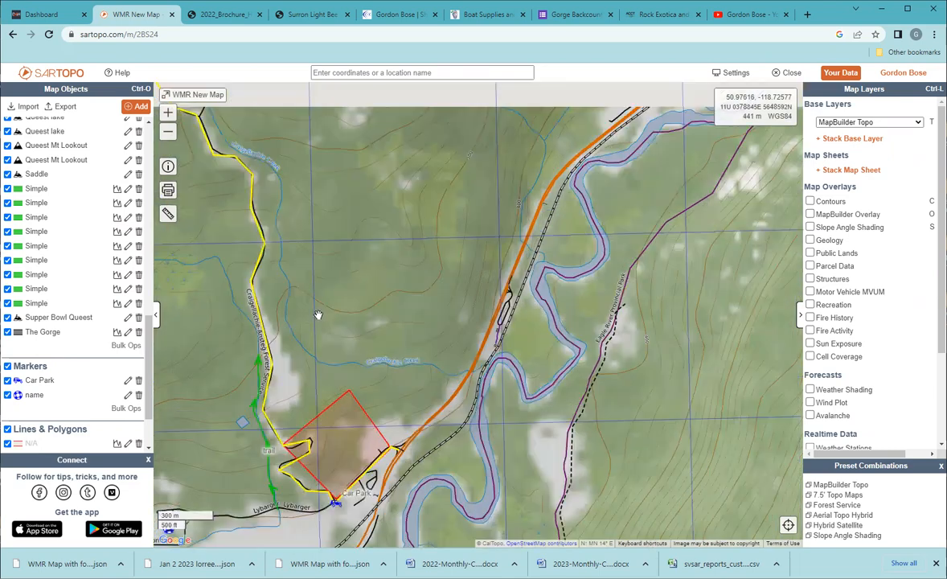
click(136, 106)
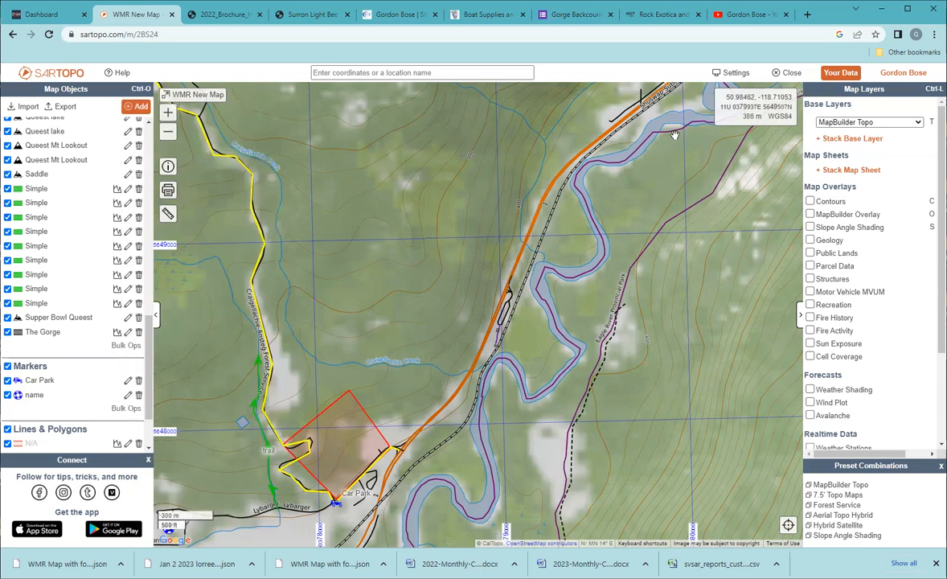
drag(675, 260, 643, 308)
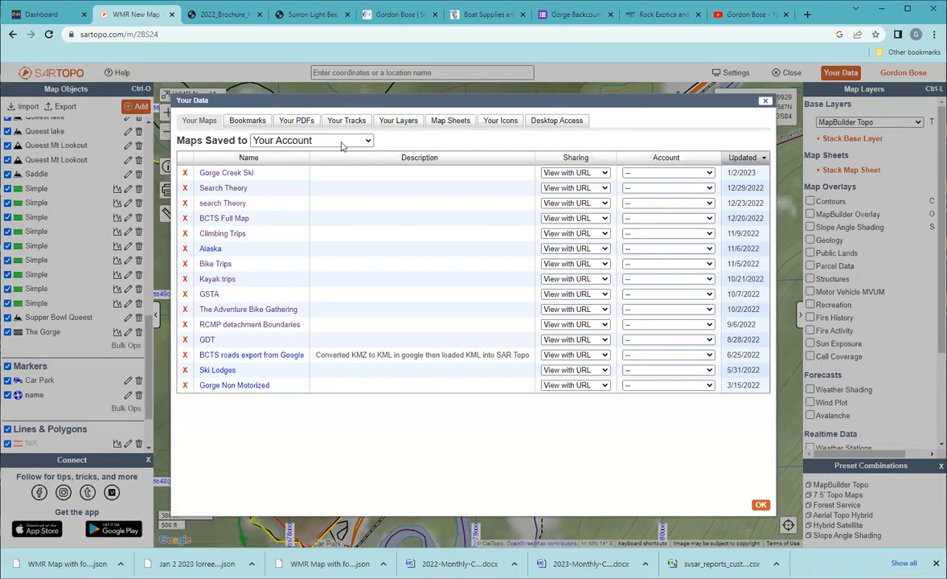
click(326, 141)
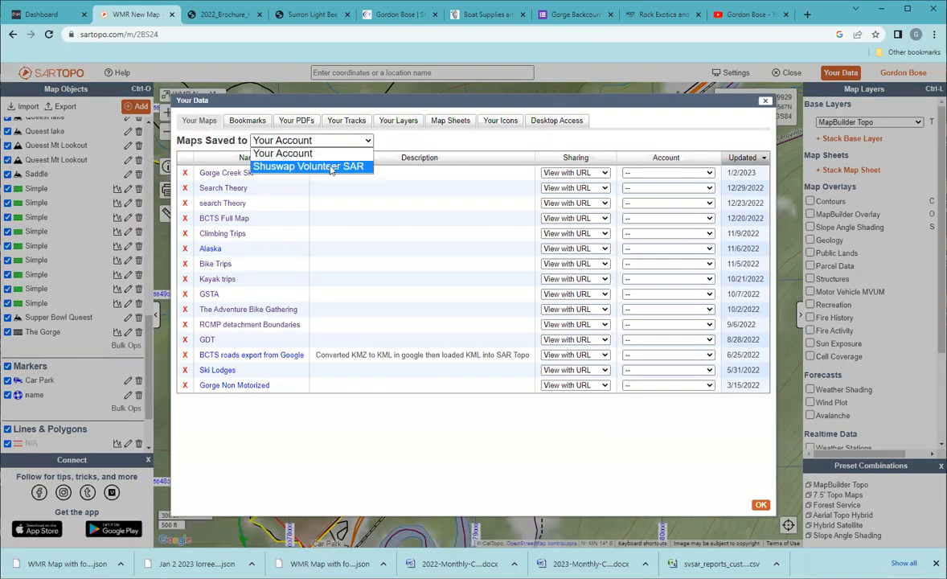
click(331, 167)
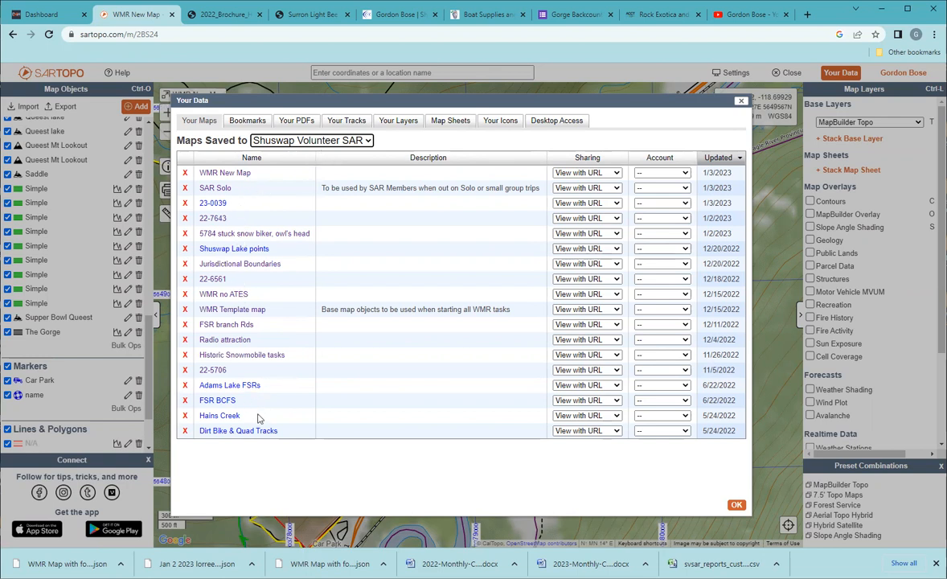
click(294, 141)
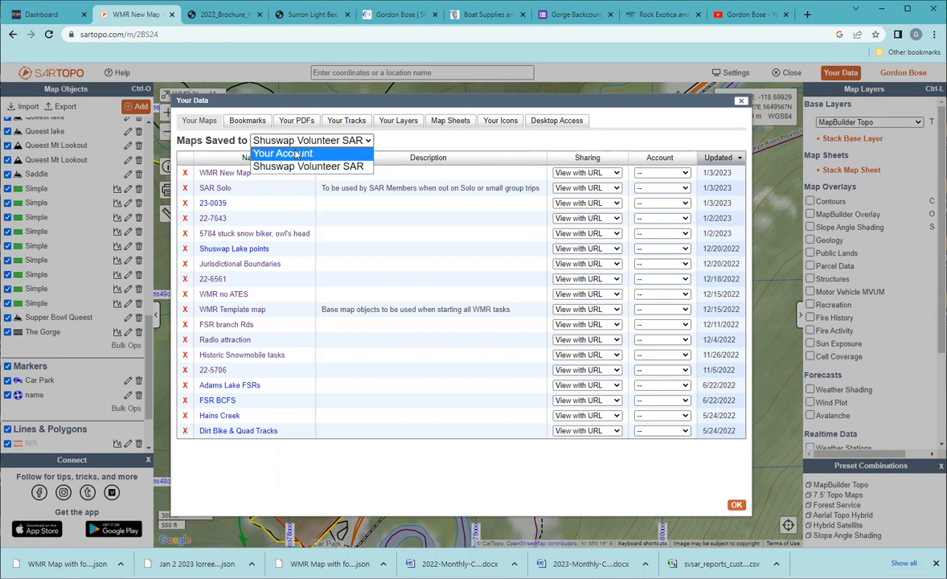
click(297, 153)
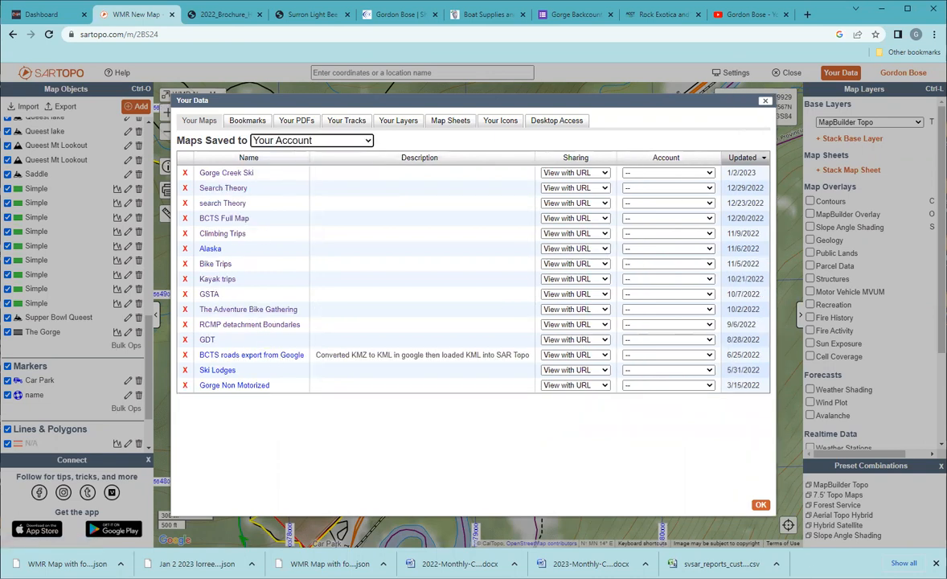
click(764, 102)
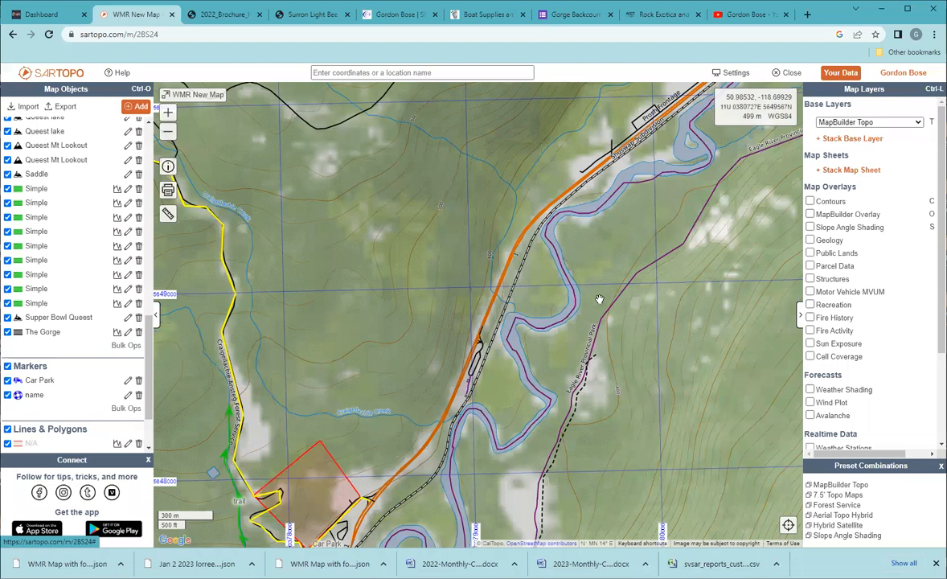
Switch the base layer to Global Imagery for the area around the Car Park and the red polygon.
drag(443, 477, 600, 316)
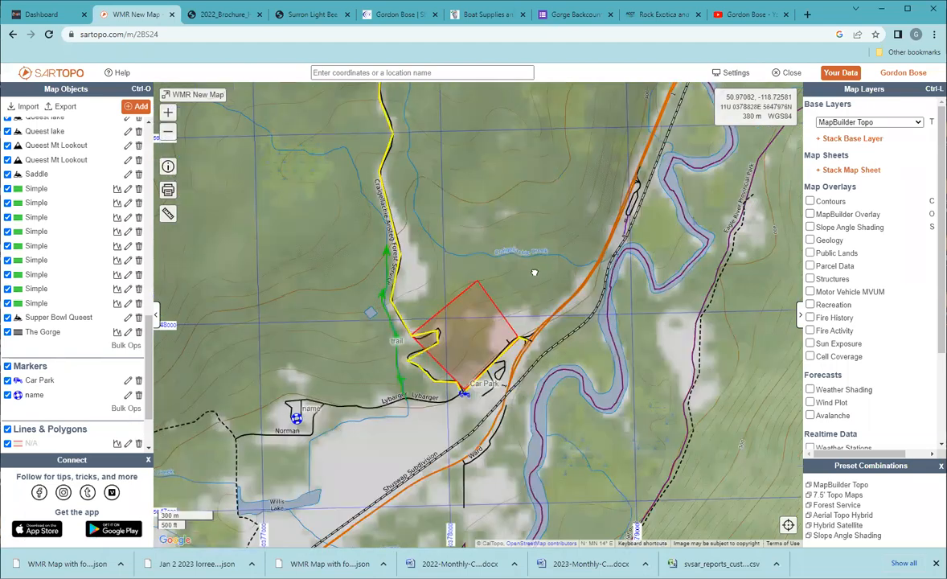
drag(508, 248, 434, 290)
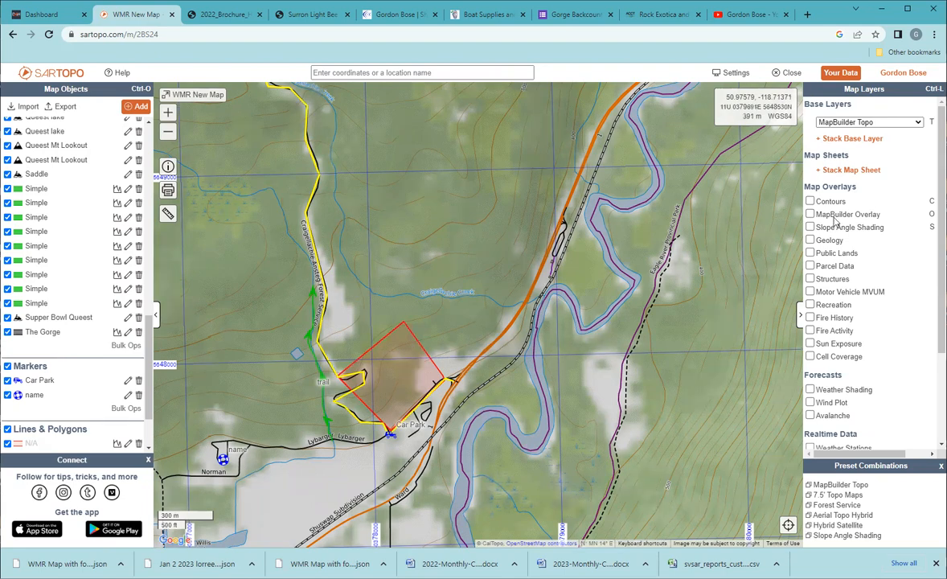
click(916, 123)
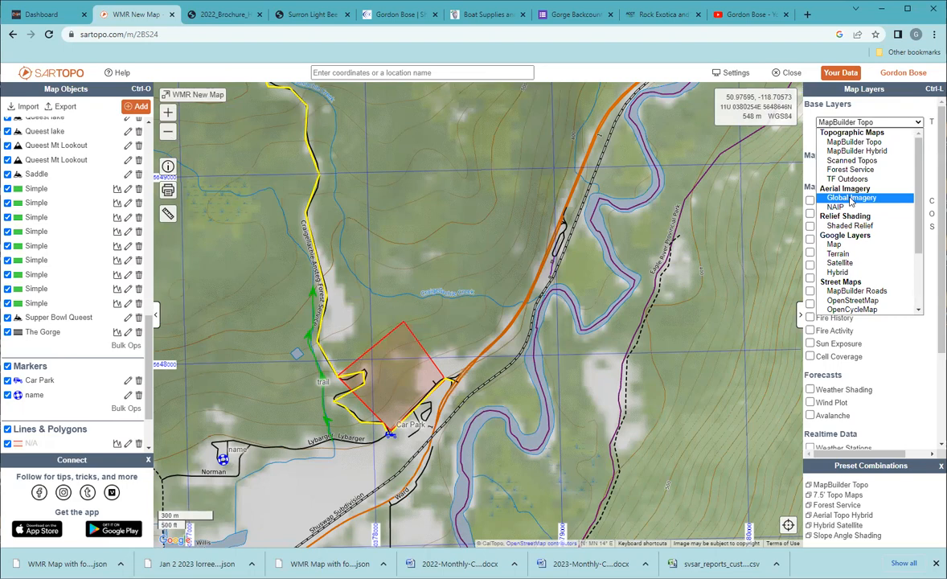
click(850, 199)
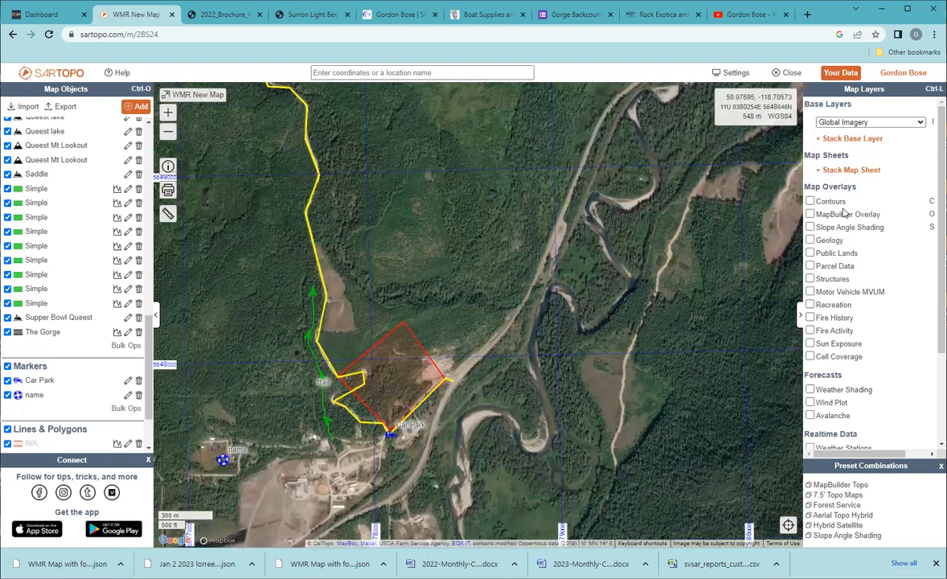
Switch the base layer to MapBuilder Topo and stack Global Imagery on top of it.
click(861, 122)
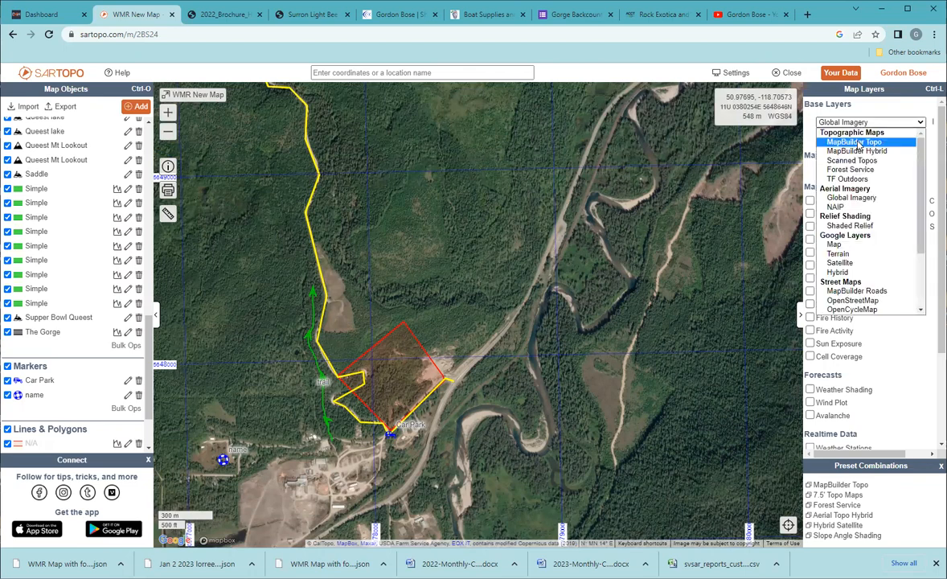
click(858, 143)
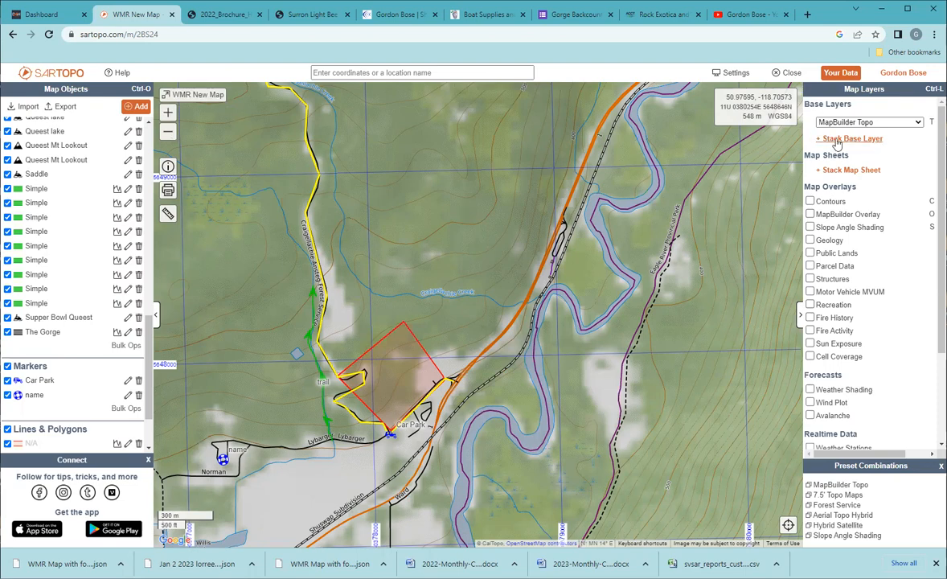
click(850, 139)
click(838, 141)
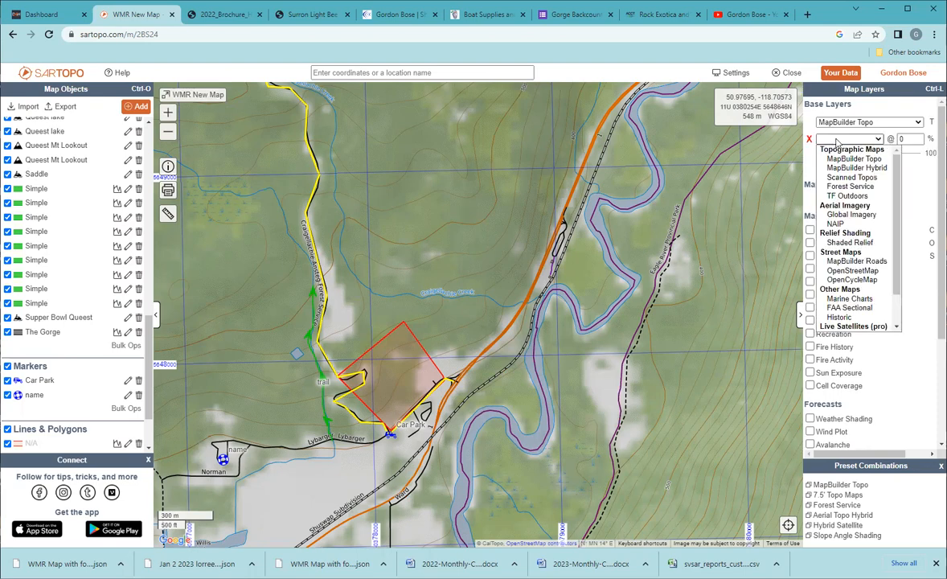
click(850, 215)
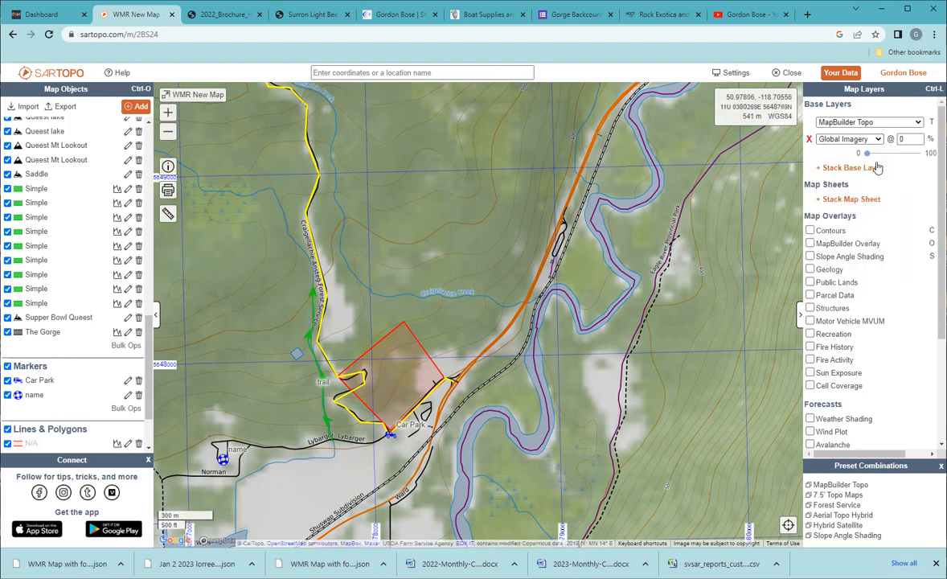
Vary the stacked Global Imagery opacity through 67%, 92%, 0% and 100% to compare the layers, then return it to 0%.
drag(868, 156, 902, 156)
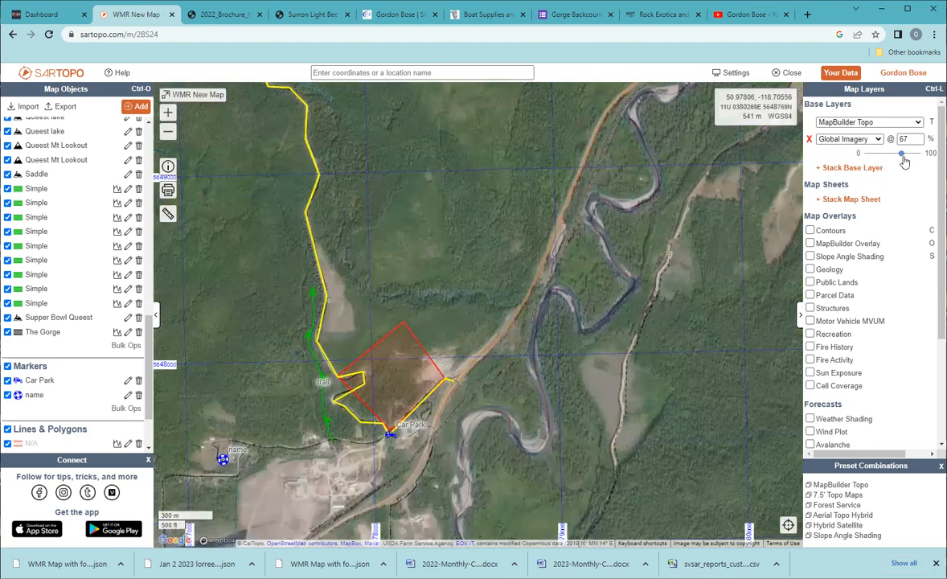
click(914, 154)
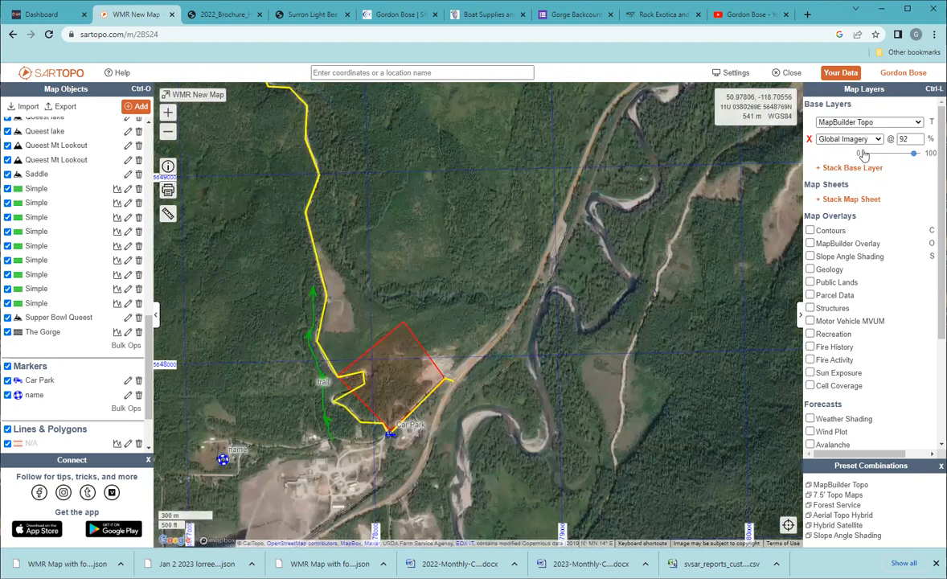
click(863, 154)
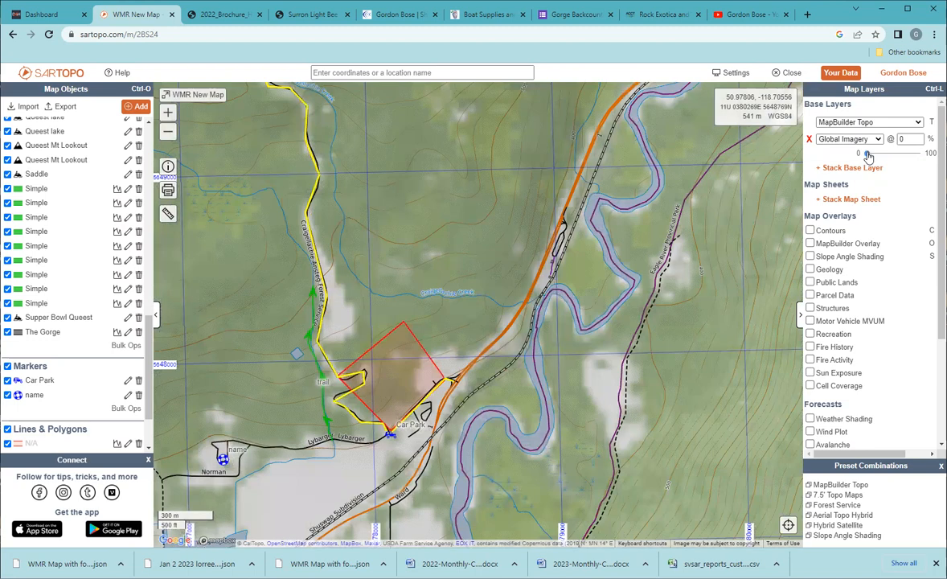
click(869, 154)
click(918, 153)
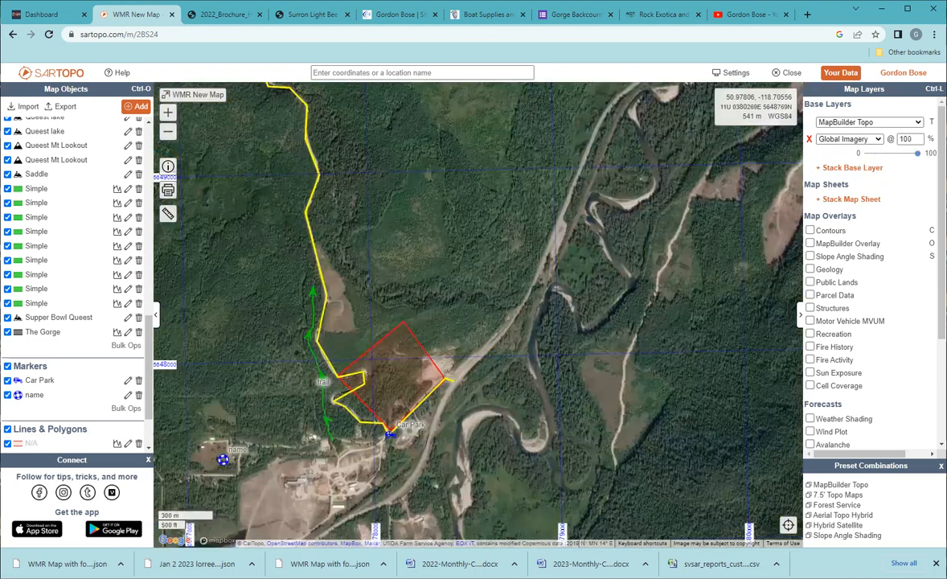
drag(929, 167, 859, 154)
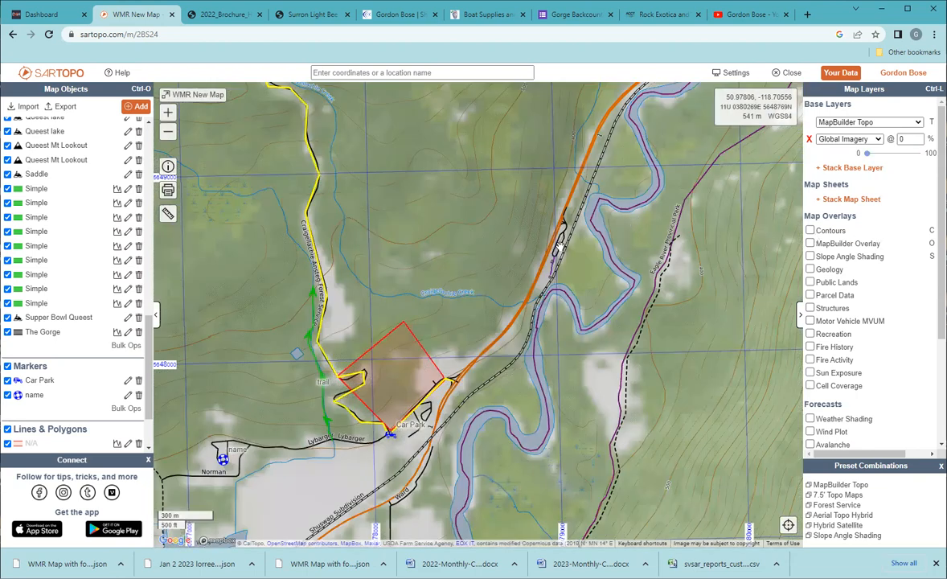
Collapse the Queest folder and hide its objects, leaving the bare topographic map around North Queest in view.
scroll(547, 231, down, 2)
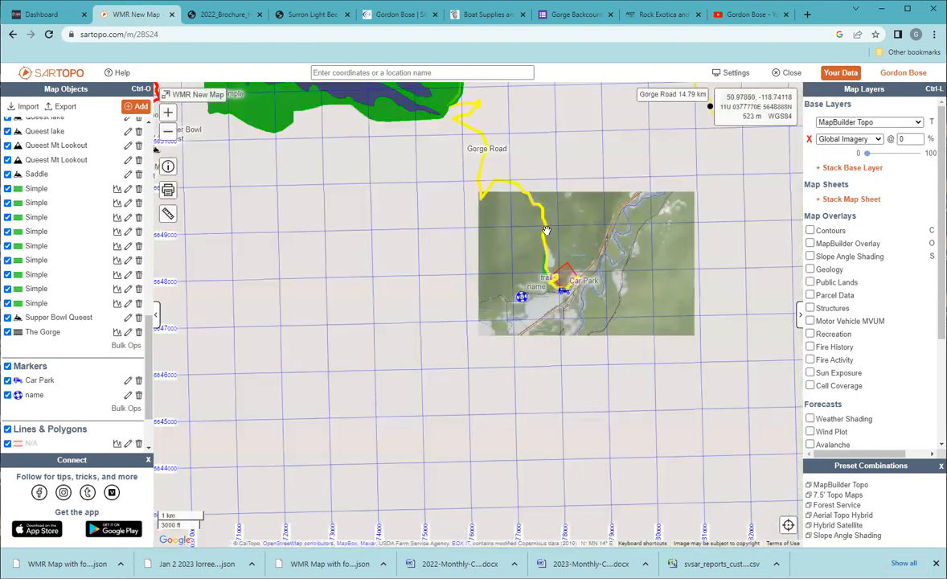
click(132, 302)
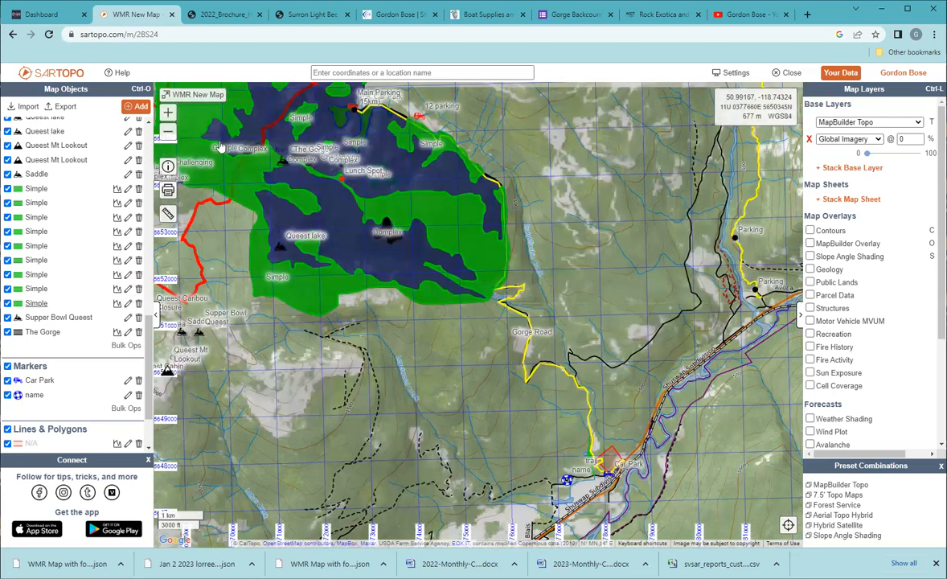
scroll(24, 209, up, 10)
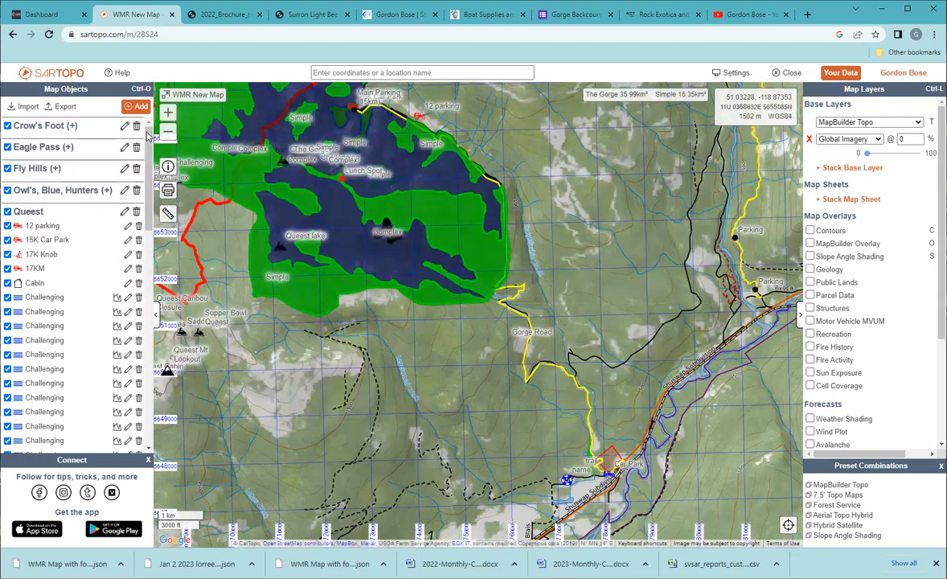
click(24, 212)
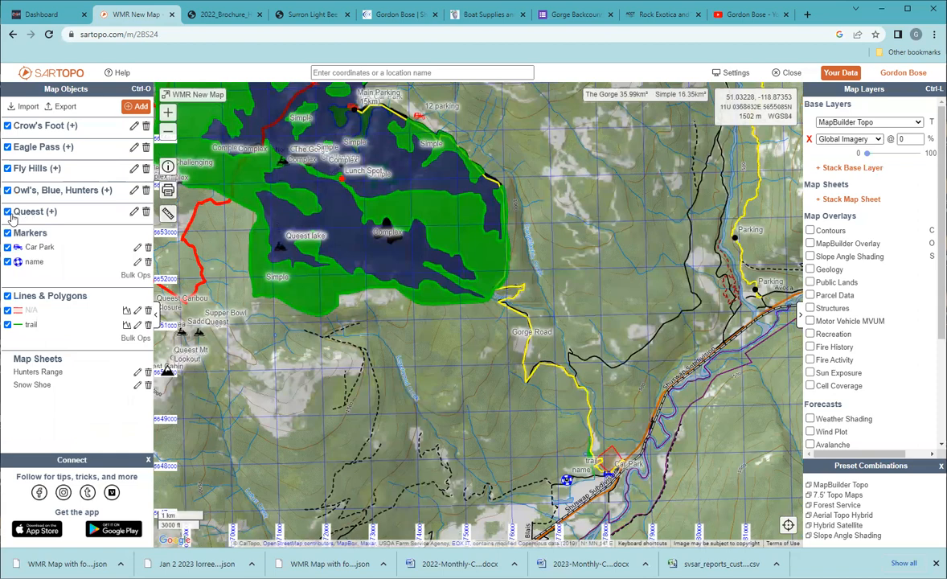
click(7, 211)
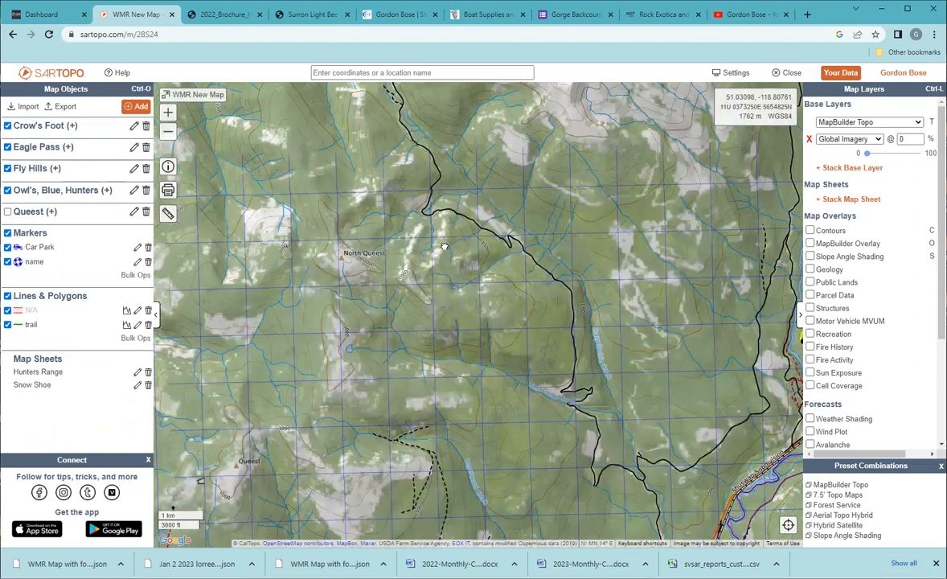
drag(424, 223, 493, 325)
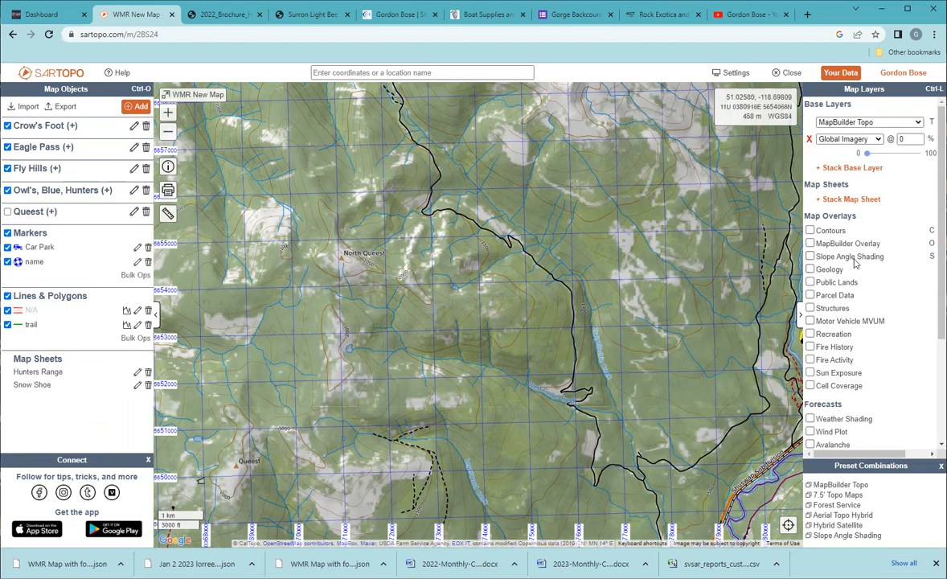
Turn on Slope Angle Shading in Gradient mode and inspect the slopes around North Queest Mountain.
click(810, 256)
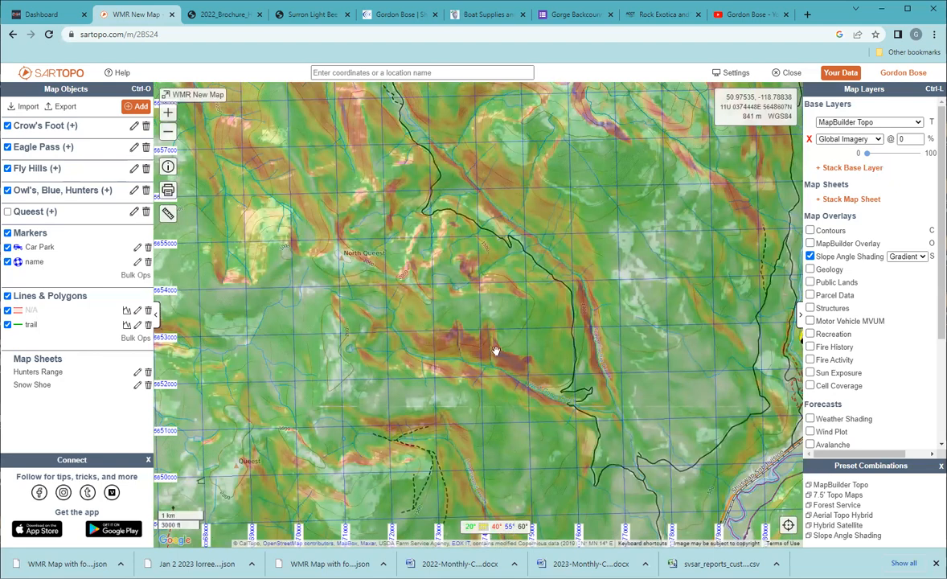
scroll(426, 245, up, 3)
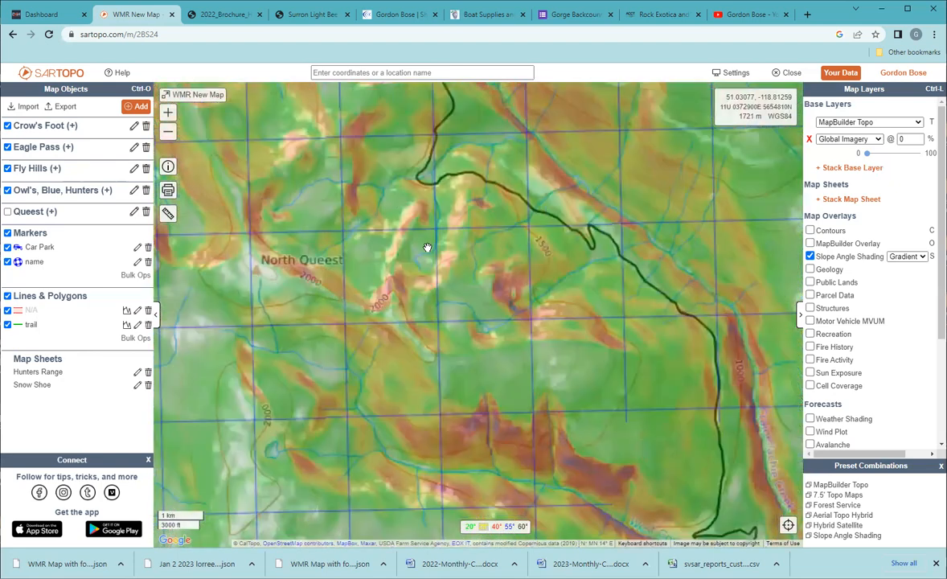
scroll(563, 209, up, 4)
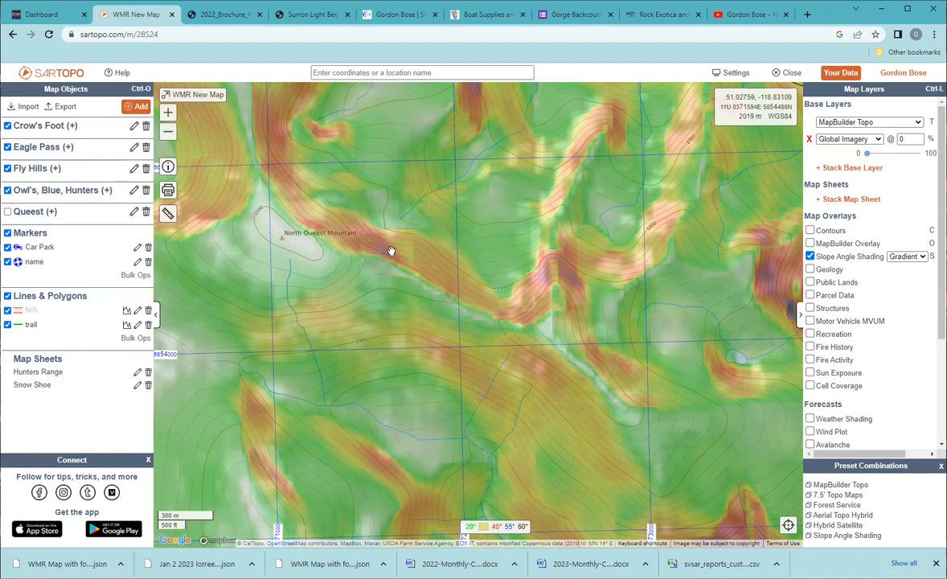
drag(467, 222, 383, 197)
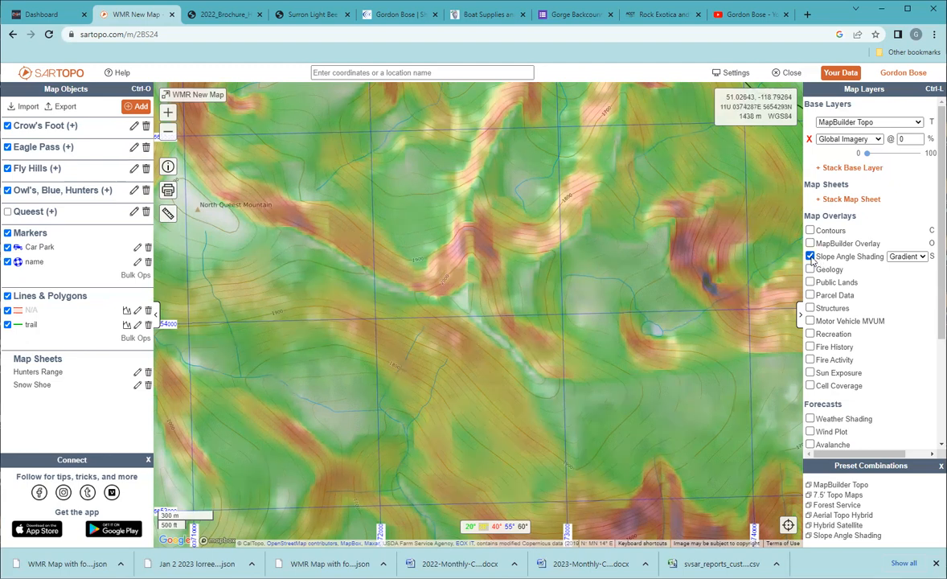
Turn off Slope Angle Shading, show the Queest folder's objects again and collapse the folder's list.
click(810, 257)
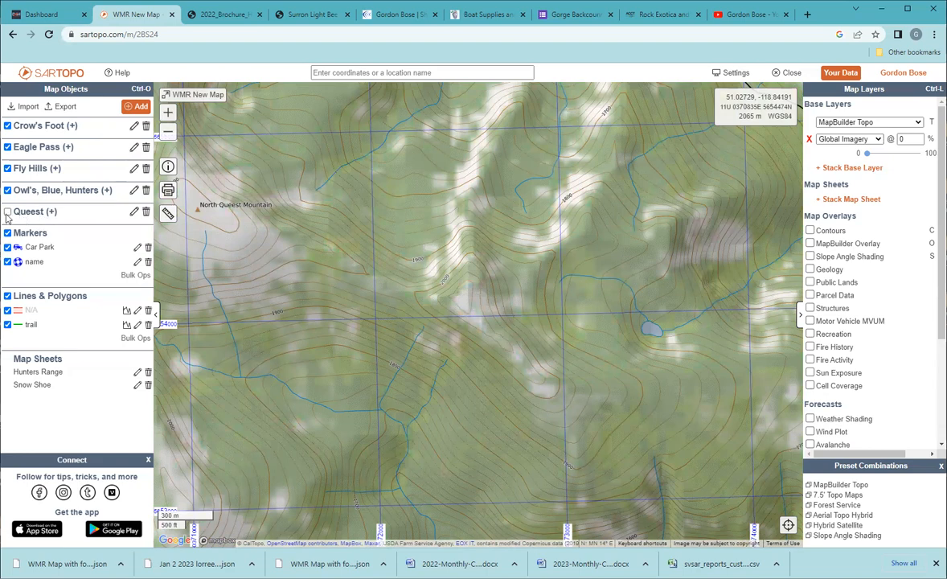
click(7, 212)
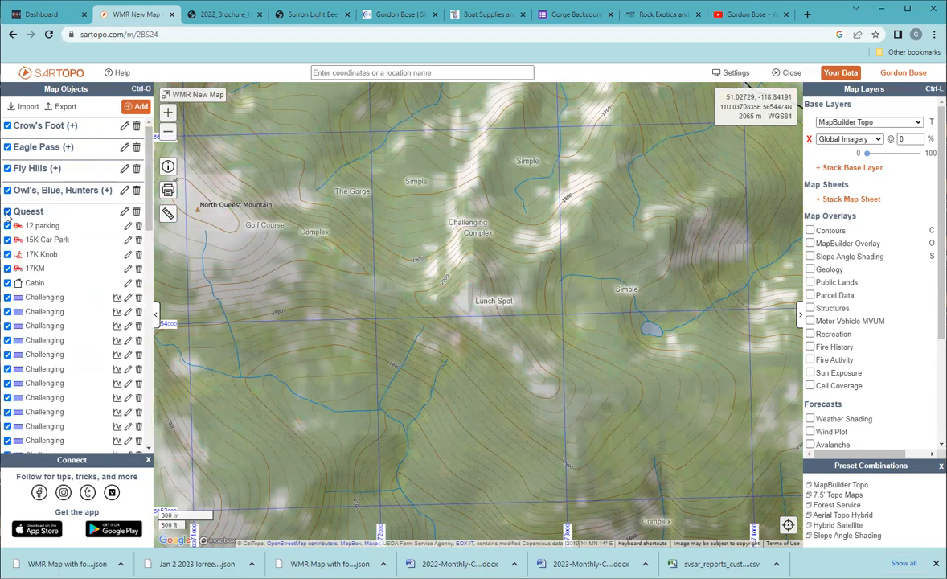
click(30, 213)
Examine the Simple, Challenging and Complex zones of the Queest area and the neighbouring riding areas.
scroll(550, 226, down, 1)
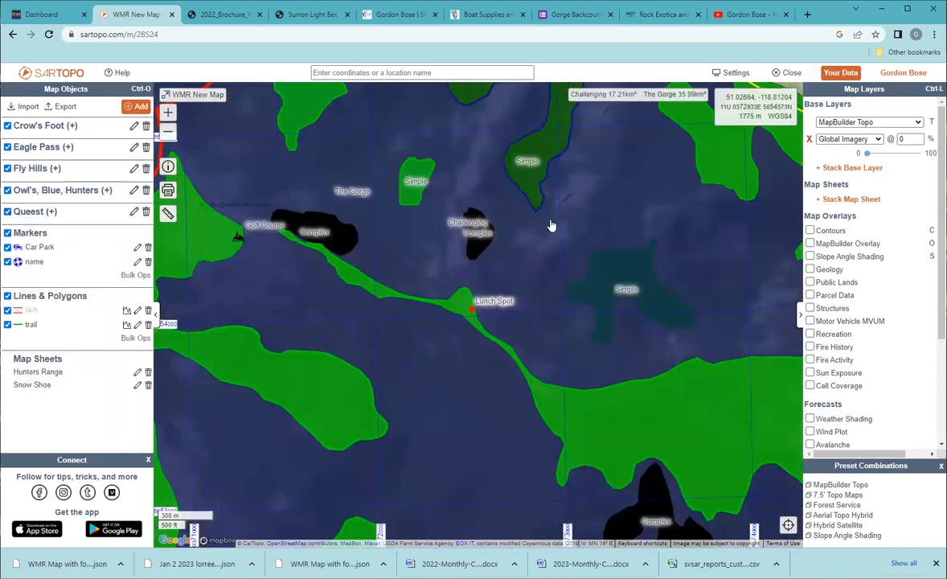
scroll(468, 265, down, 3)
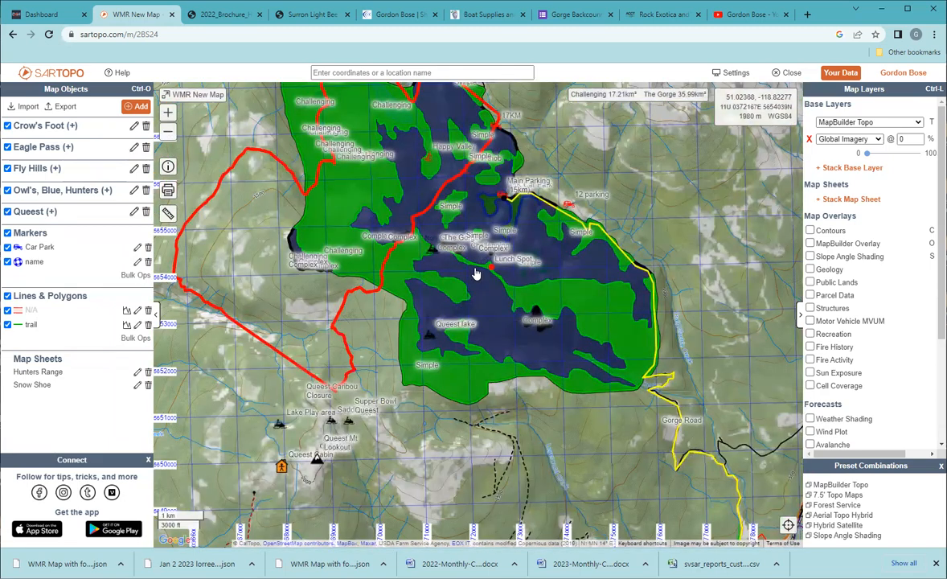
scroll(476, 275, down, 2)
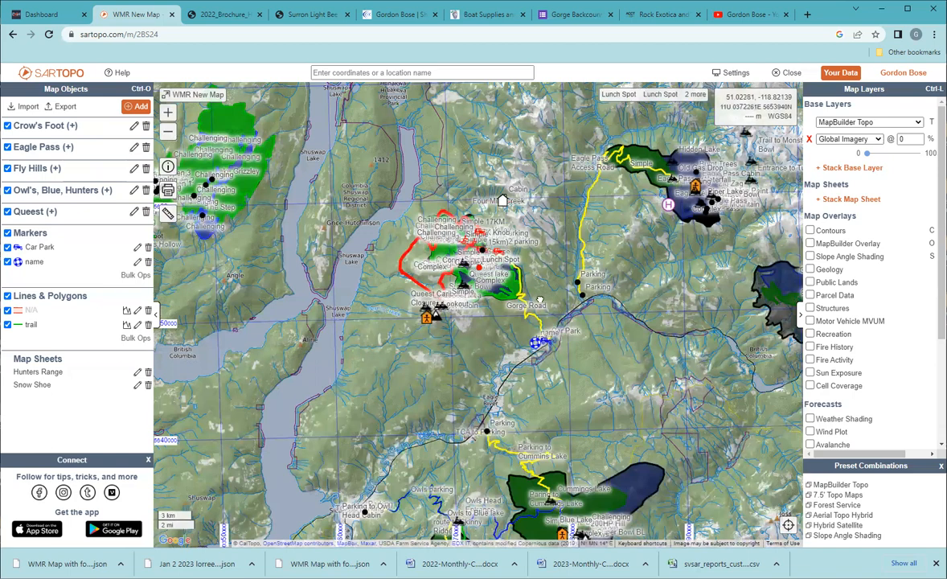
scroll(540, 300, up, 2)
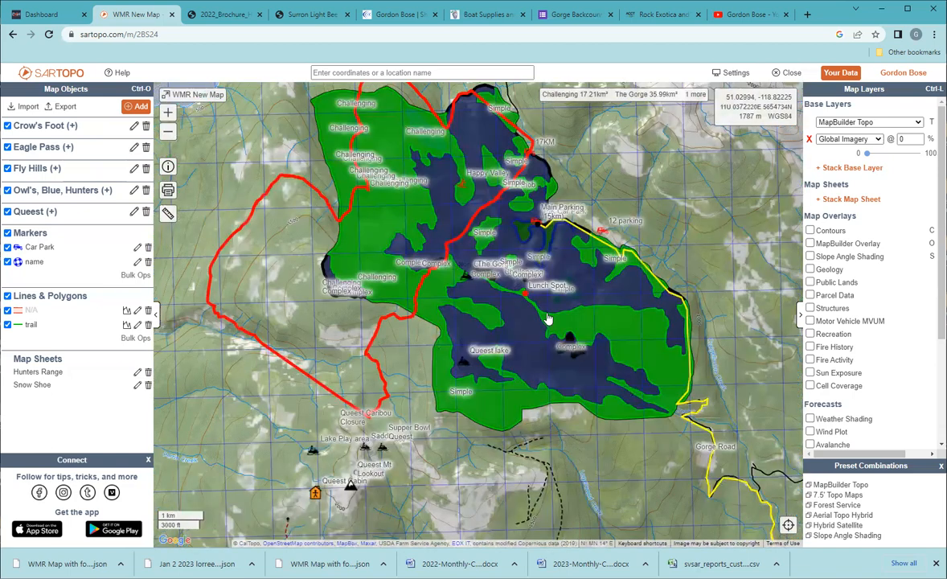
drag(540, 300, 548, 318)
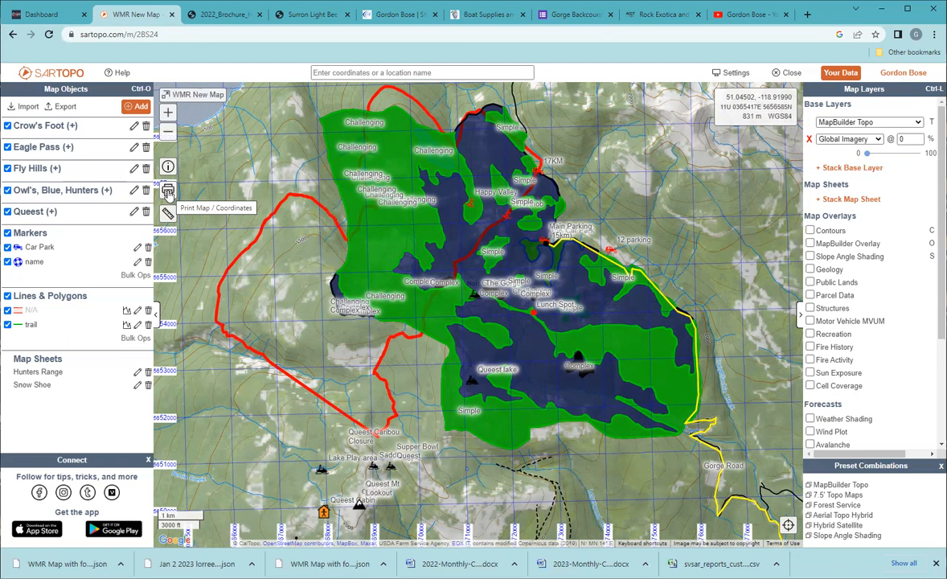
drag(460, 291, 321, 259)
scroll(435, 287, up, 1)
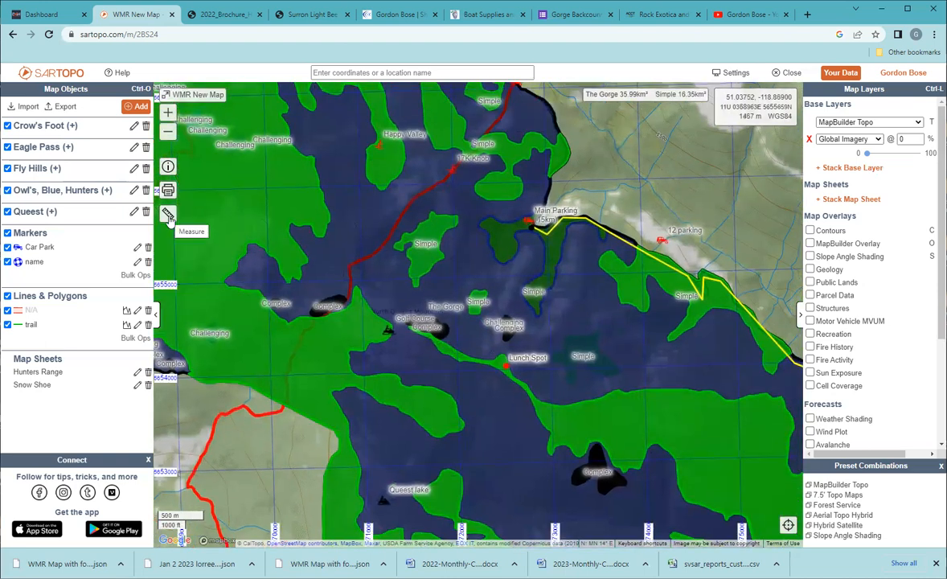
Measure the distance along the yellow road from Main Parking to the 12 parking marker.
click(167, 215)
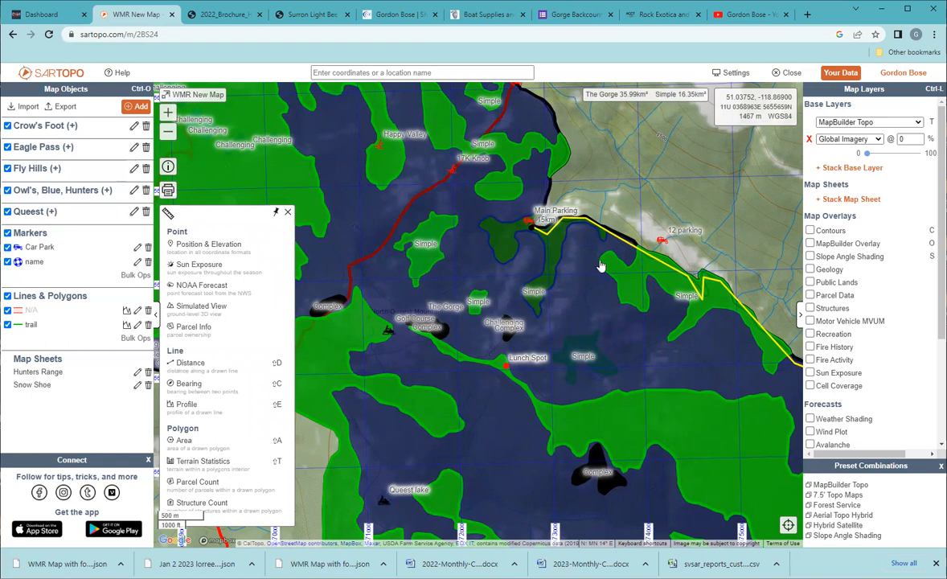
click(190, 363)
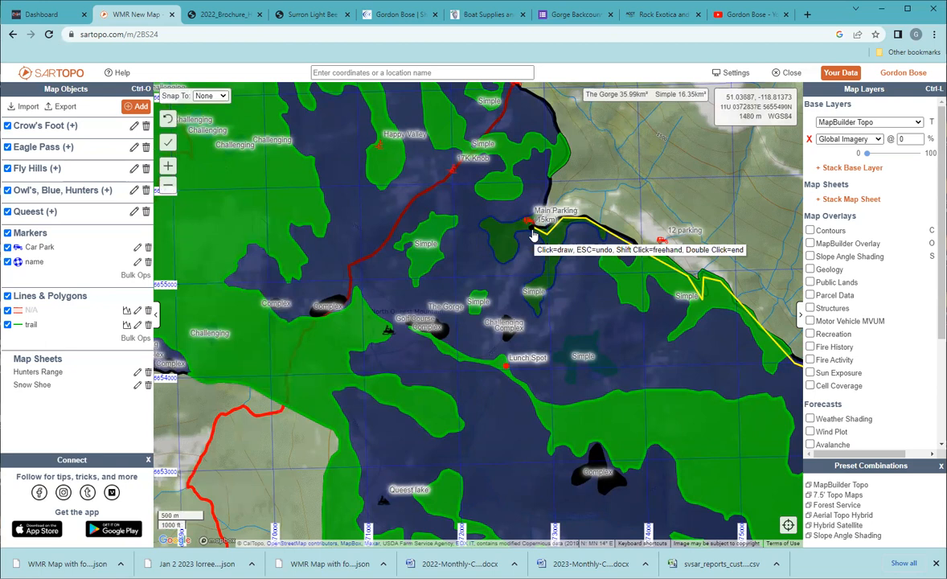
click(530, 229)
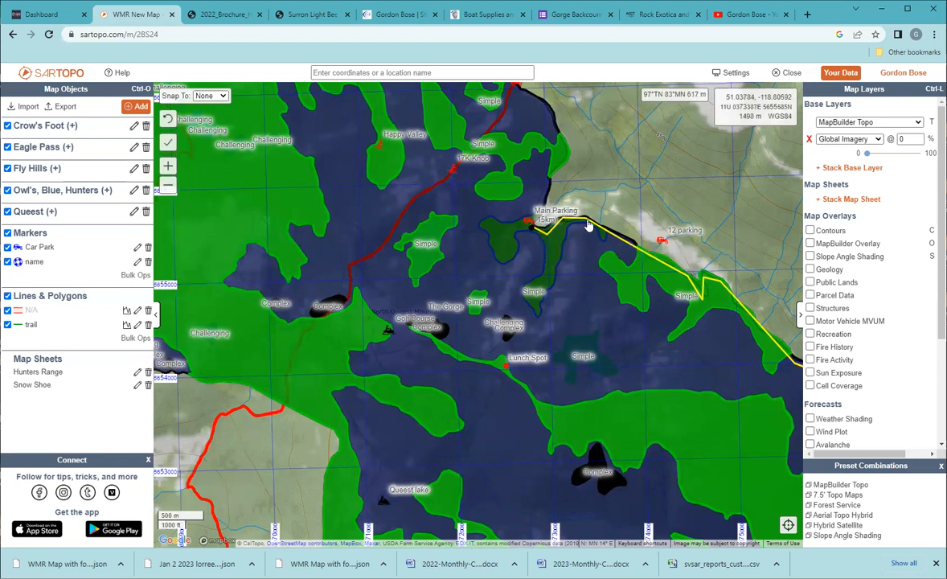
double_click(651, 253)
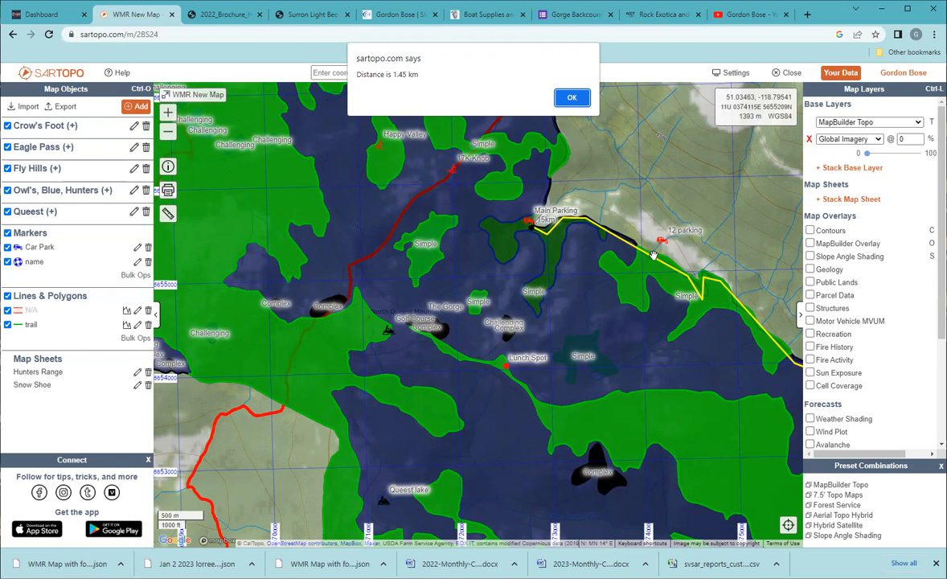
click(572, 98)
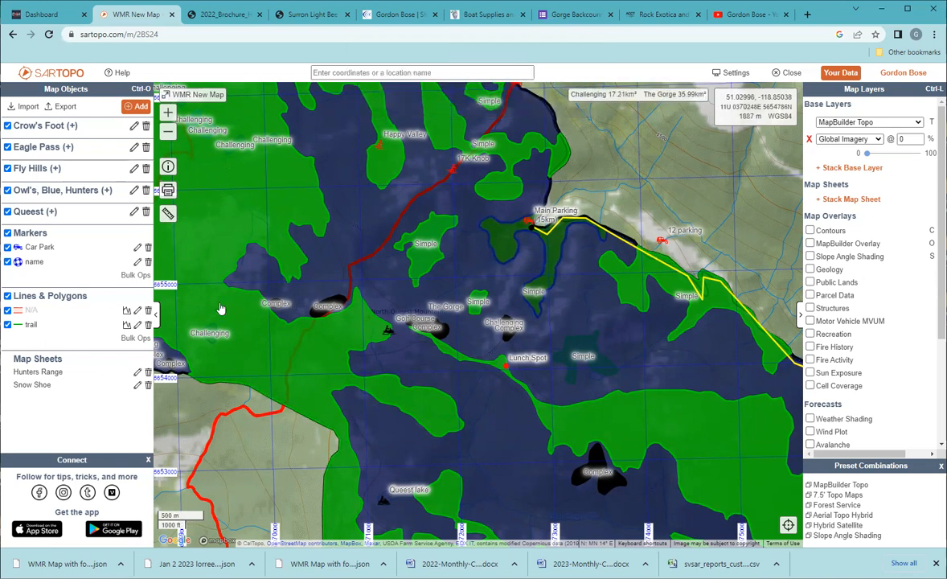
scroll(430, 216, down, 1)
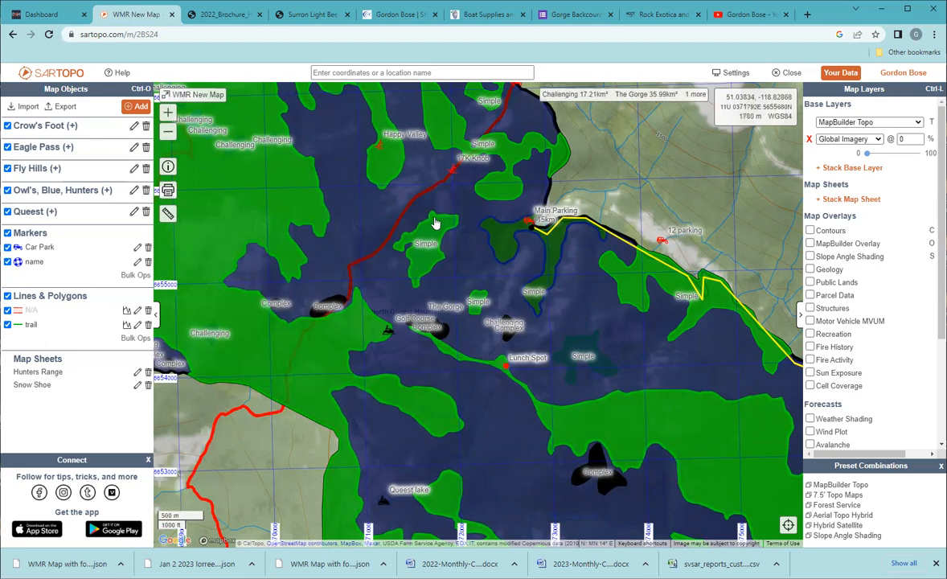
scroll(450, 225, down, 1)
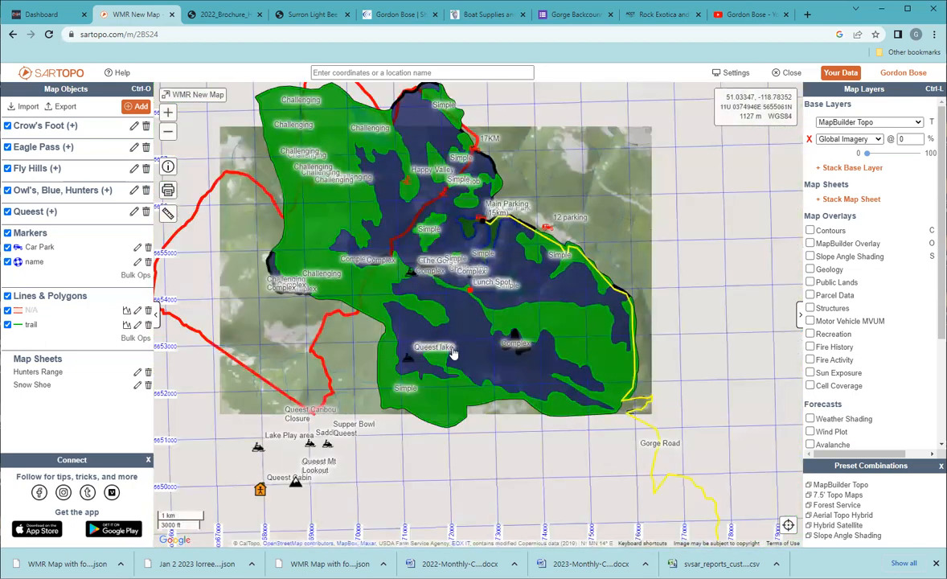
drag(433, 354, 484, 213)
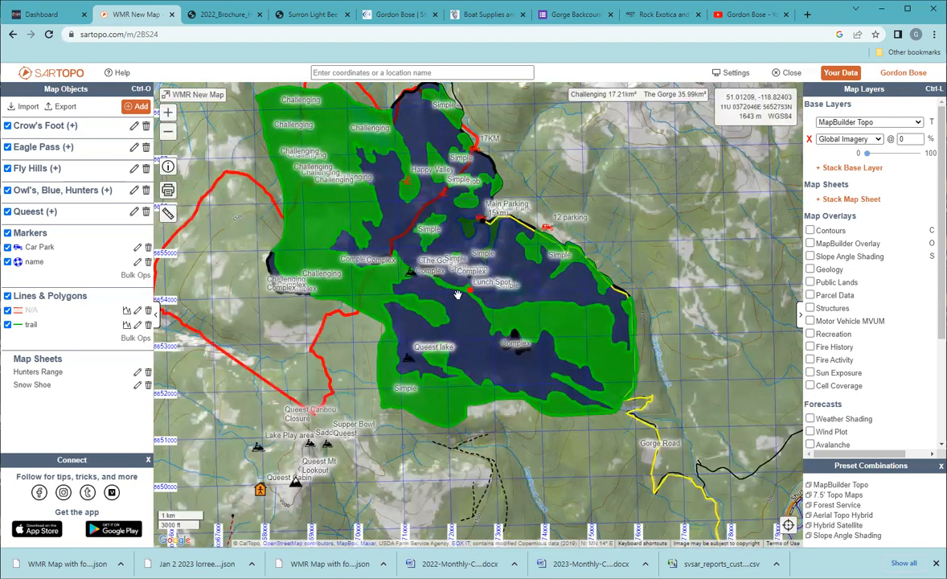
Measure the distance along Gorge Road from the Car Park marker up to Main Parking.
drag(514, 264, 372, 306)
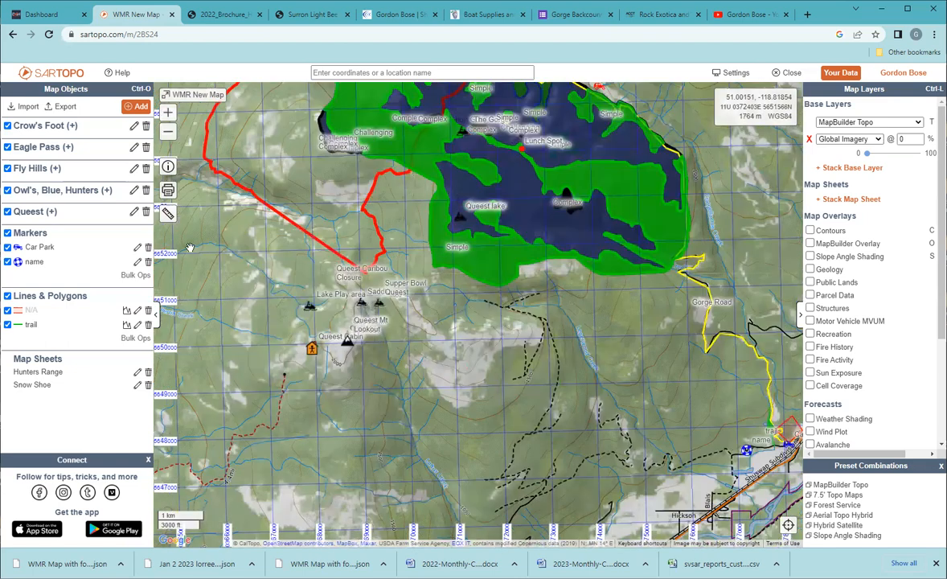
click(167, 214)
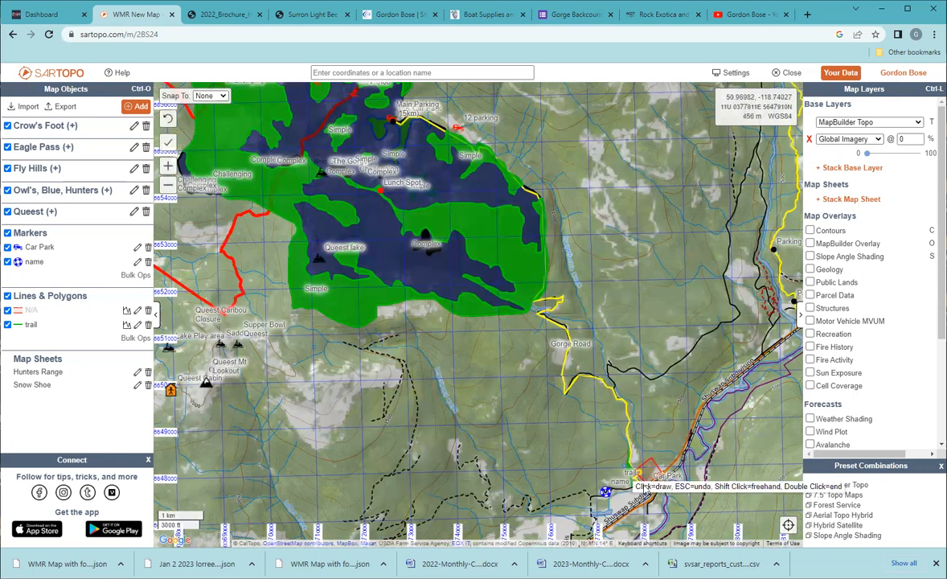
click(648, 491)
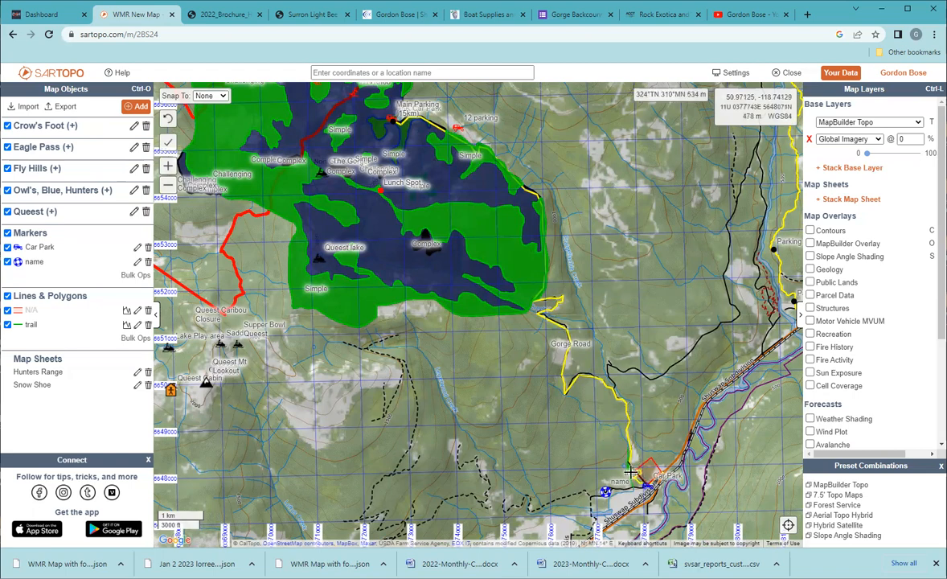
click(618, 399)
click(598, 380)
click(577, 376)
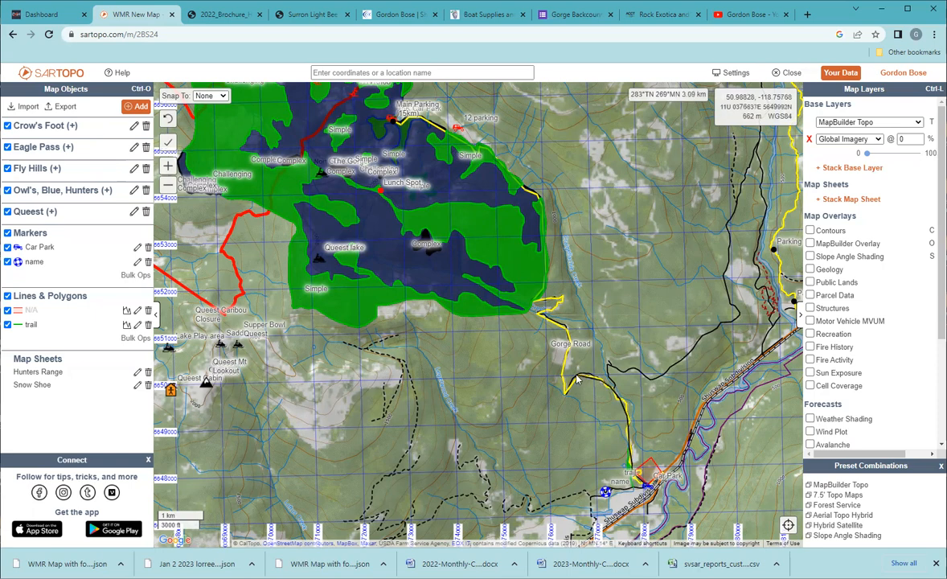
double_click(410, 109)
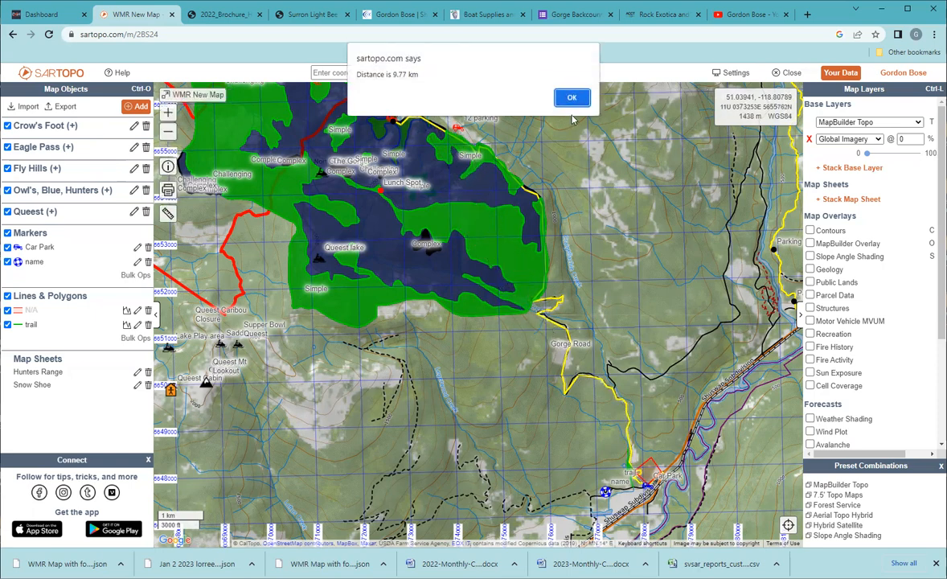
click(571, 98)
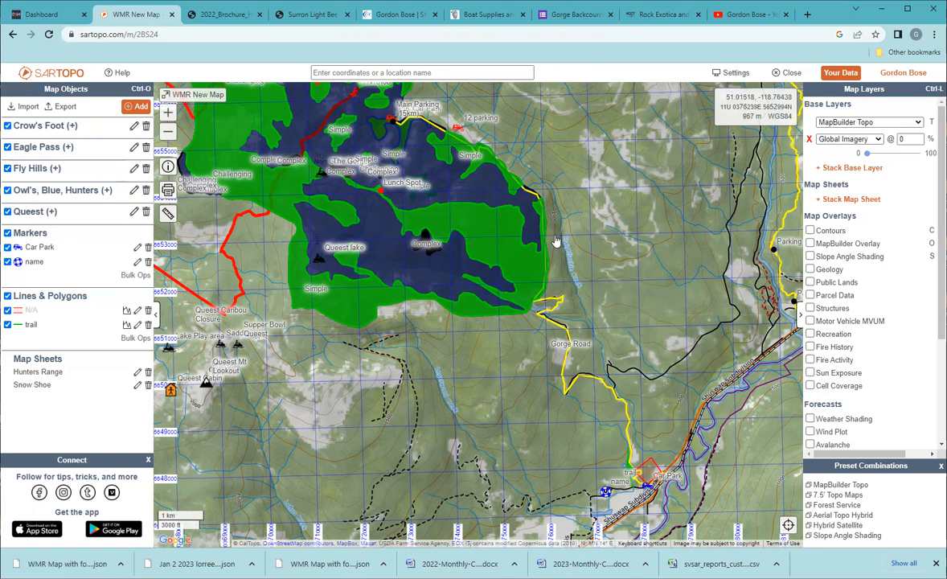
Open the SAR Solo map from the maps saved to Shuswap Volunteer SAR and inspect the area from Car Park to North Queest.
click(844, 74)
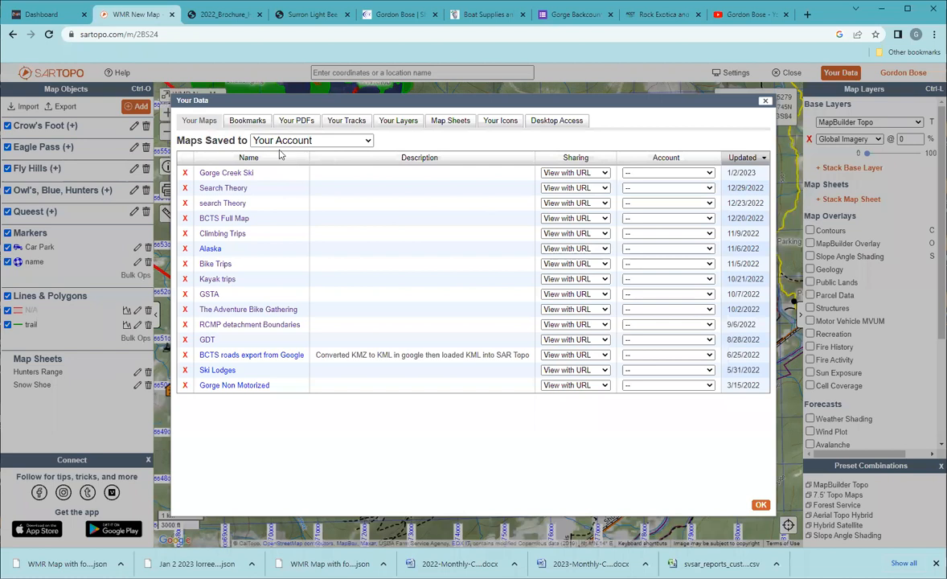
click(288, 143)
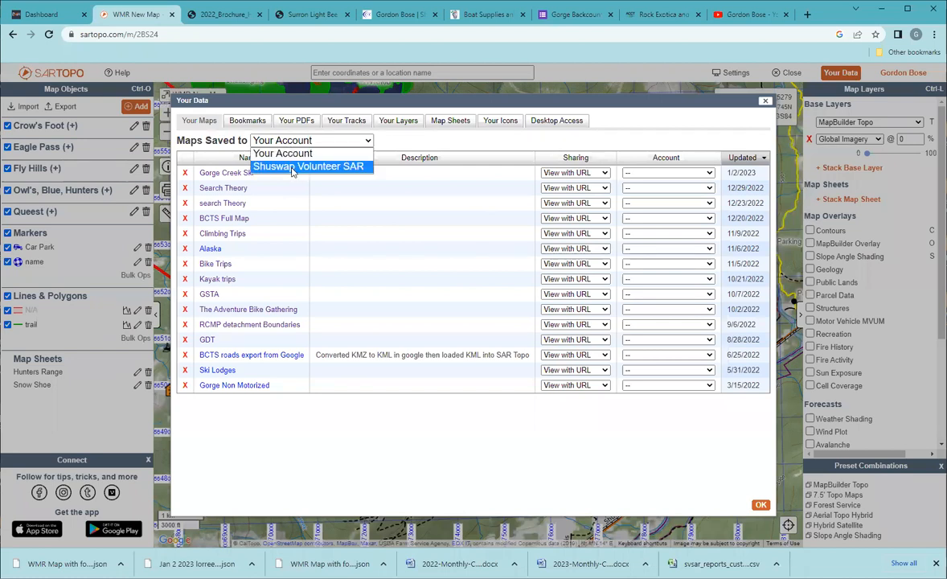
click(292, 167)
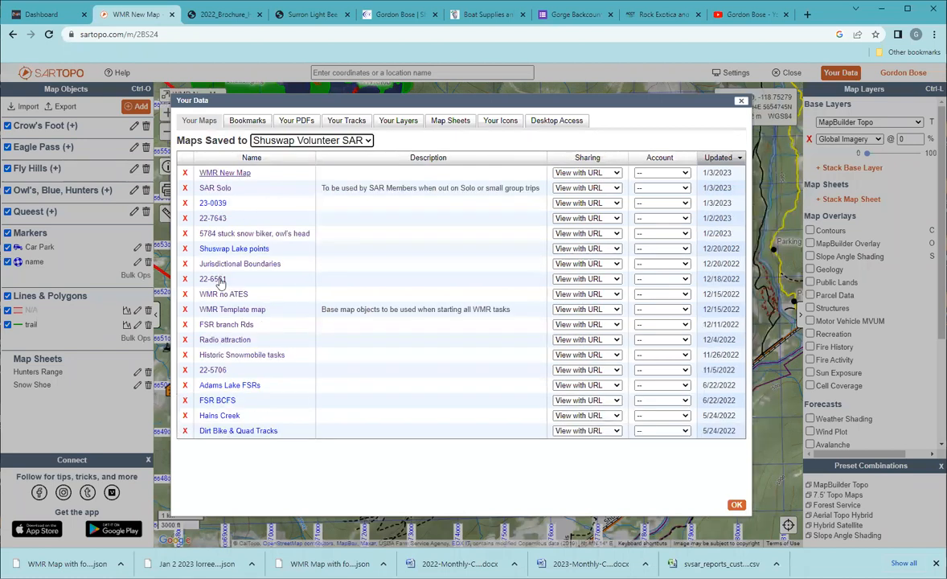
click(221, 189)
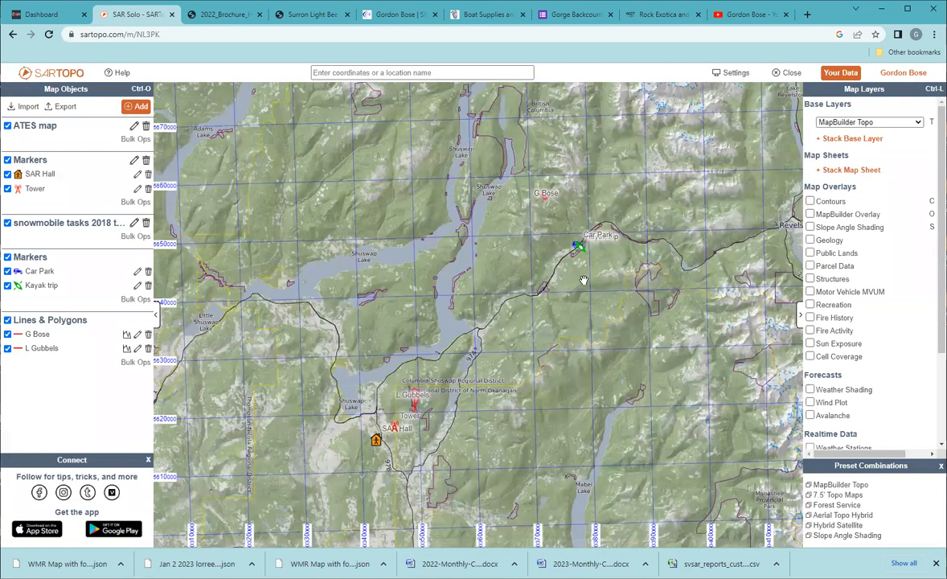
scroll(584, 280, up, 1)
scroll(490, 244, up, 1)
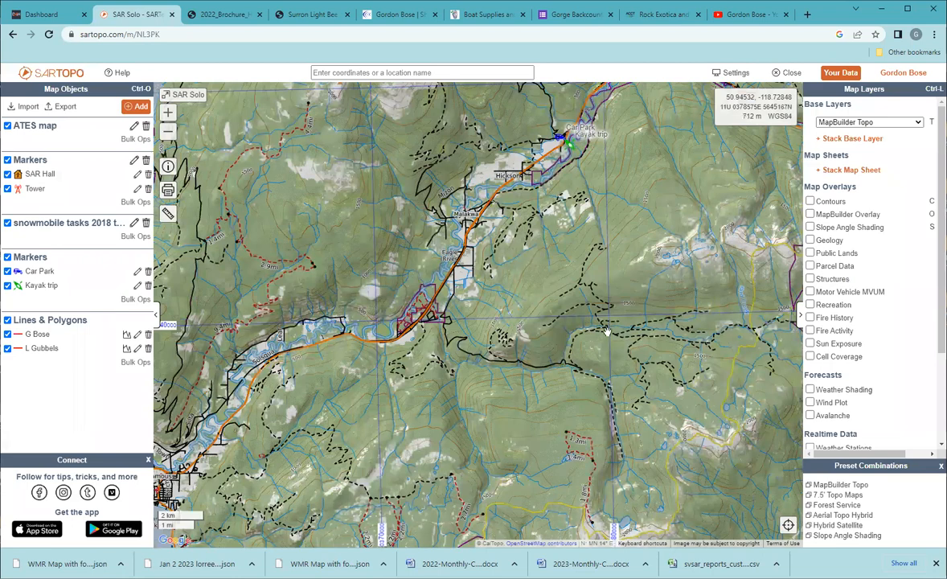
drag(559, 306, 615, 539)
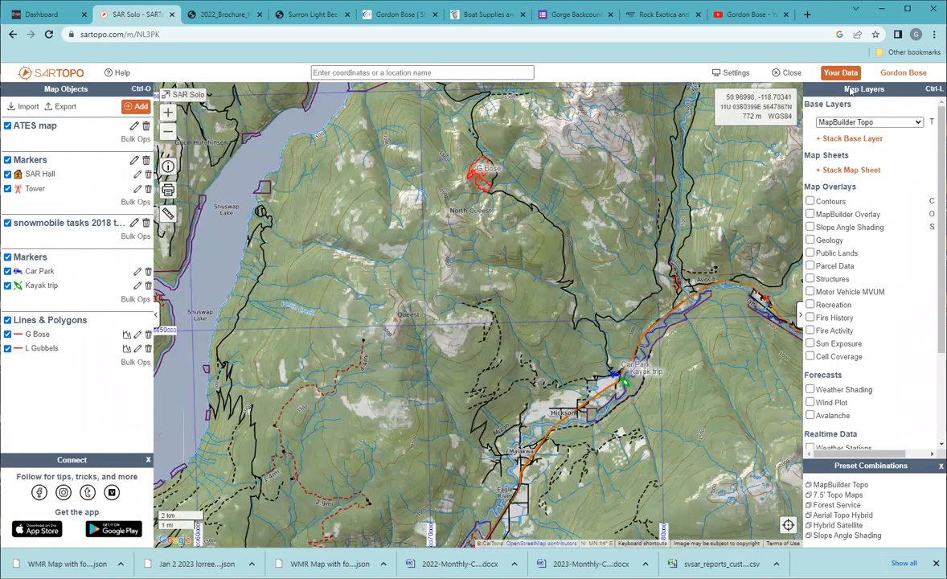